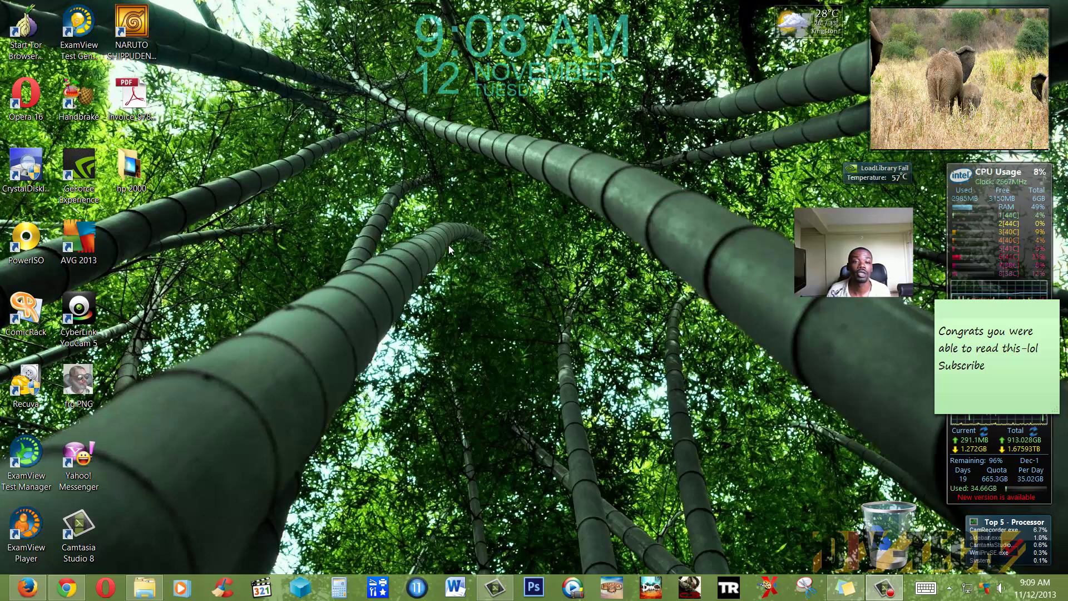
- Create a new desktop folder named 'Top Secret', declining the merge with the existing folder
right_click(202, 216)
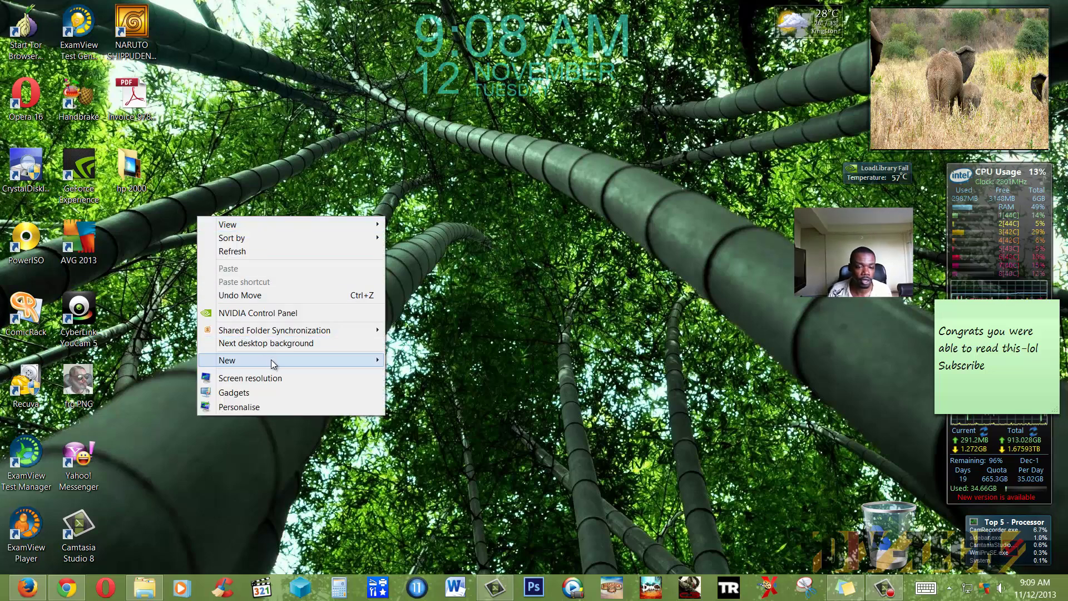
mouse_move(330, 365)
left_click(417, 361)
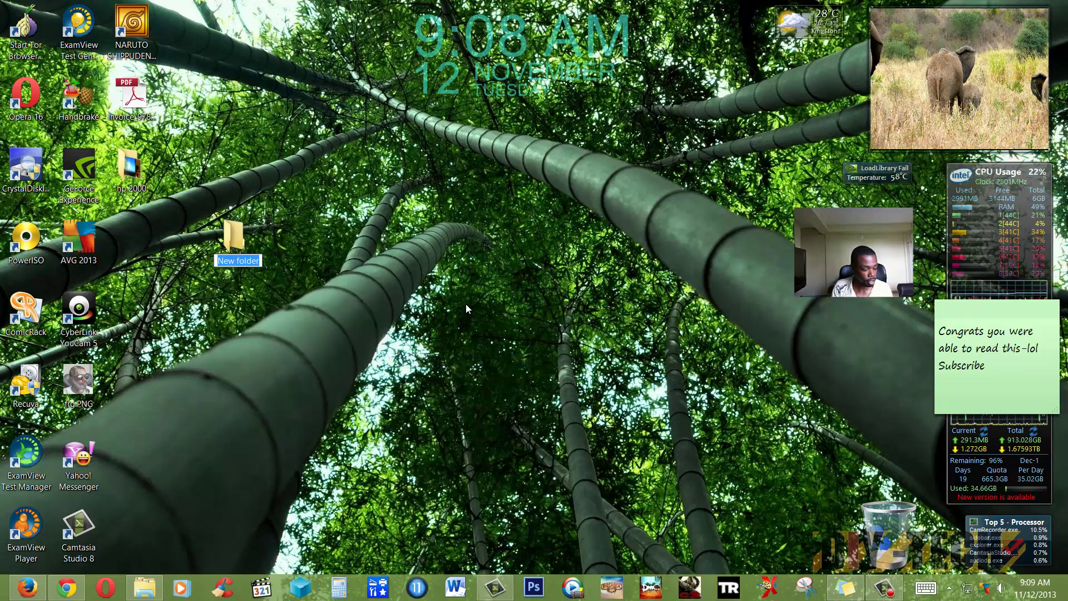
type("Top")
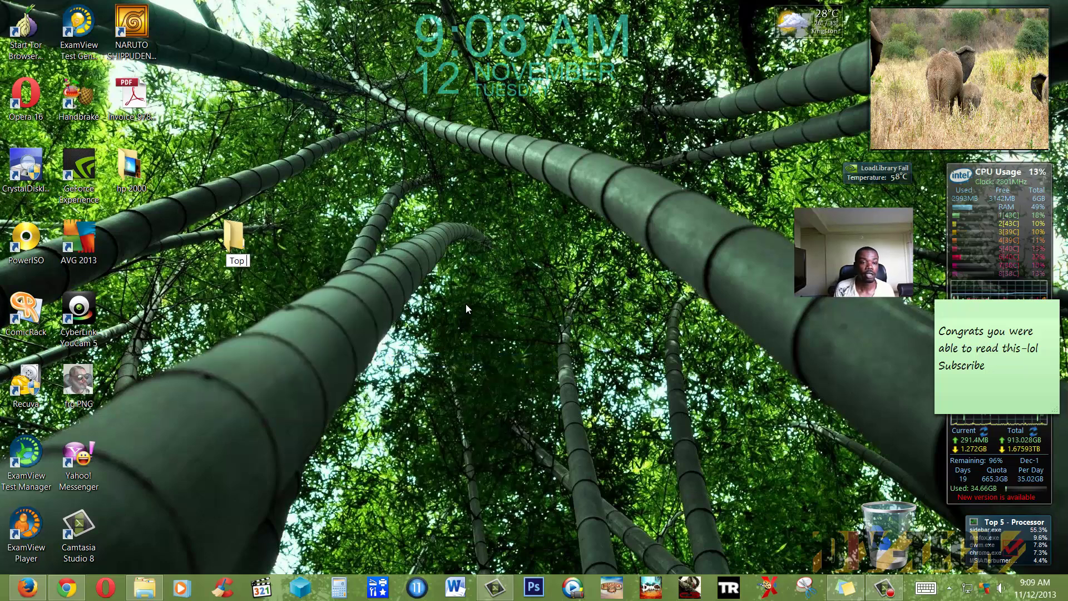
type(" Secr")
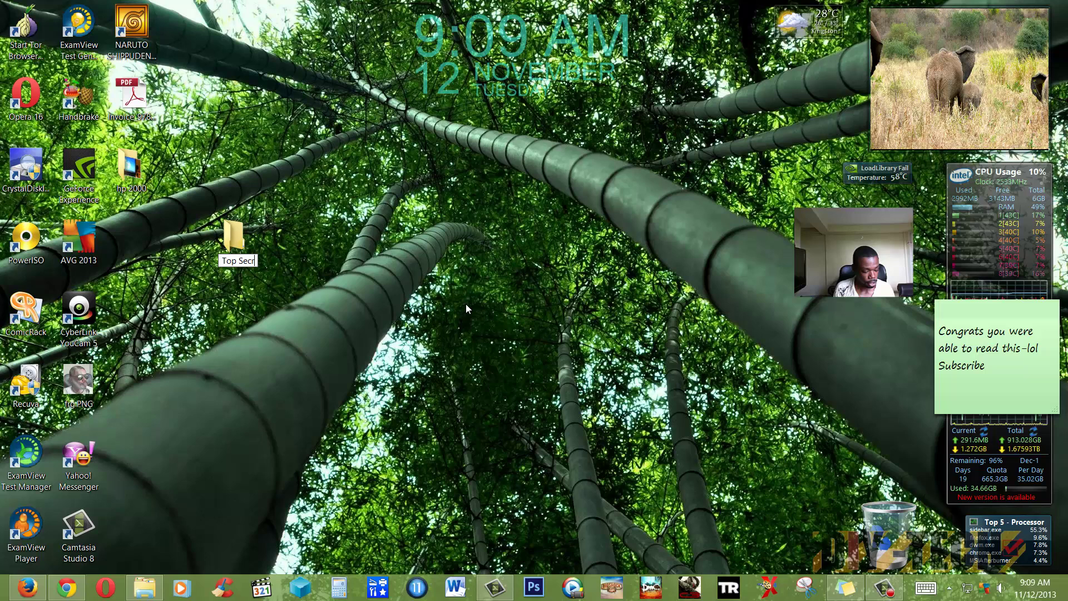
type("et")
key("Return")
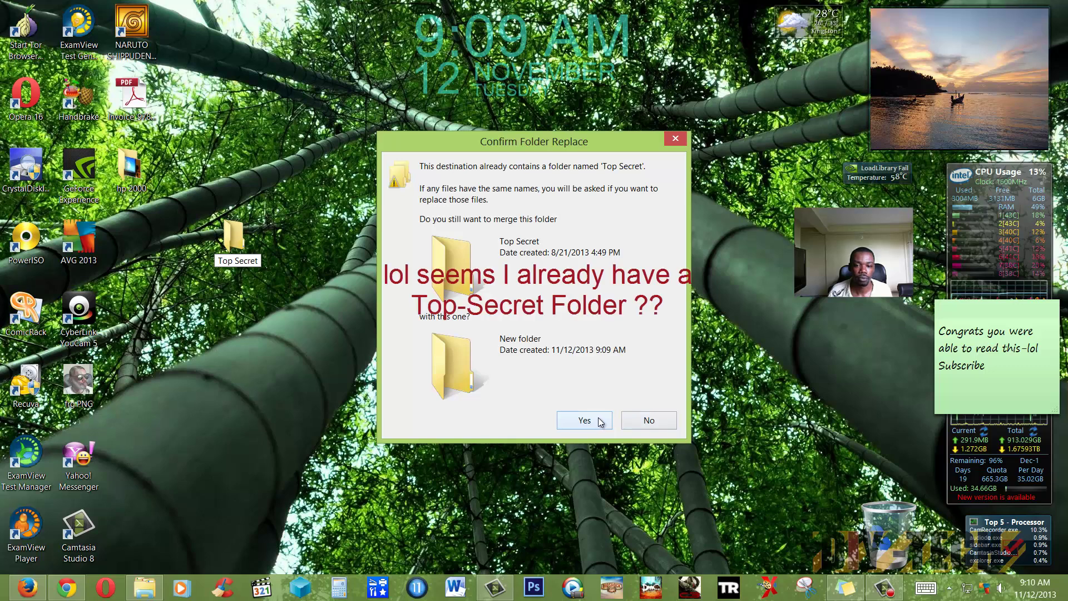
left_click(629, 420)
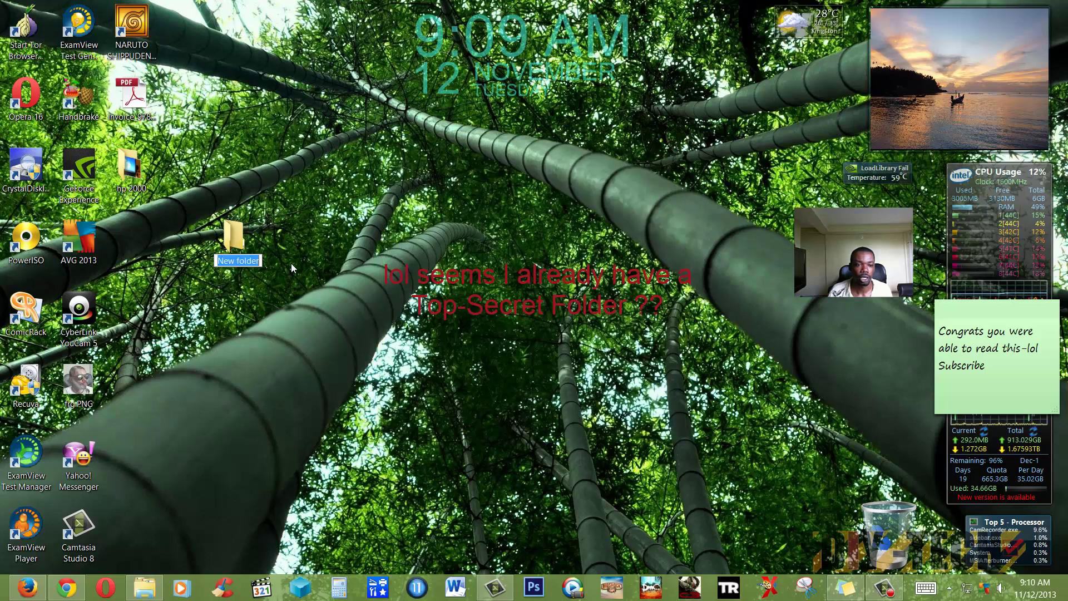
- Rename the new folder to 'Top secret 2'
left_click(260, 259)
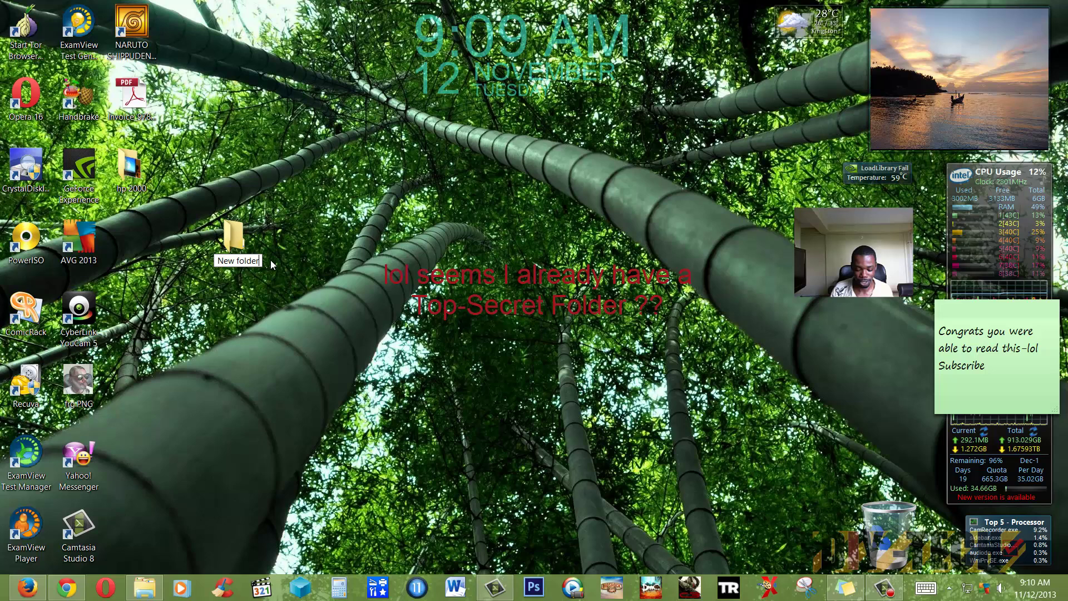
key("BackSpace")
key("BackSpace")
key("BackSpace")
key("BackSpace")
key("BackSpace")
key("BackSpace")
key("BackSpace")
key("BackSpace")
key("BackSpace")
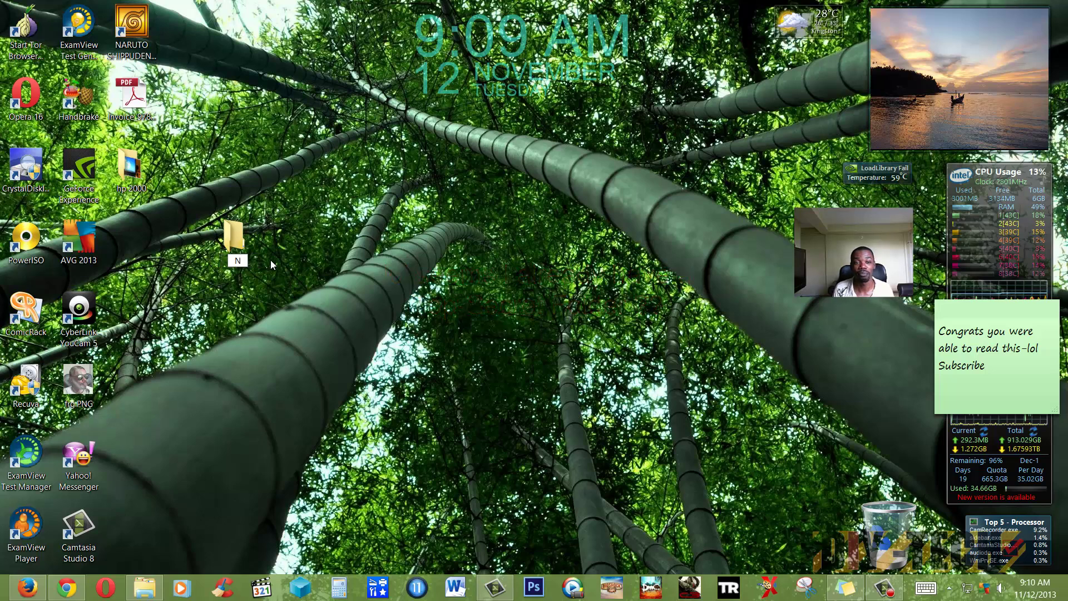
key("BackSpace")
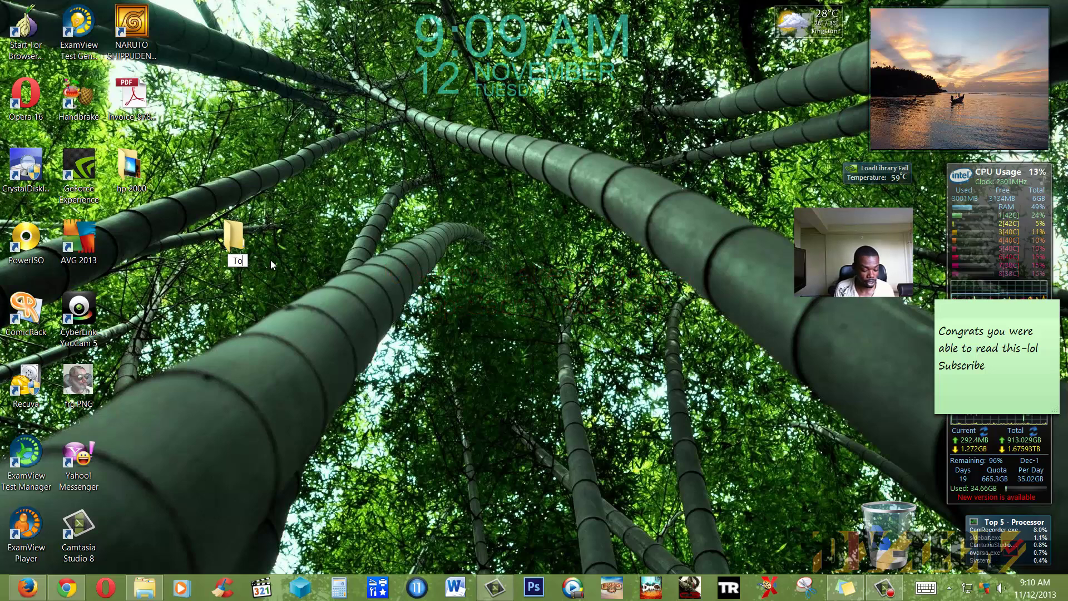
type("Top secre")
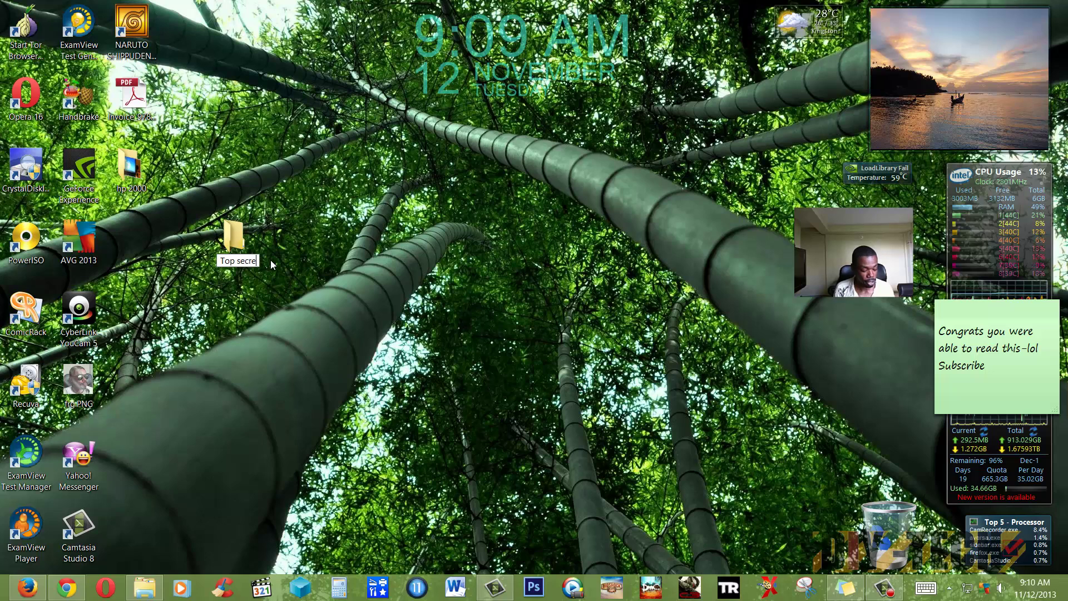
type("t 2")
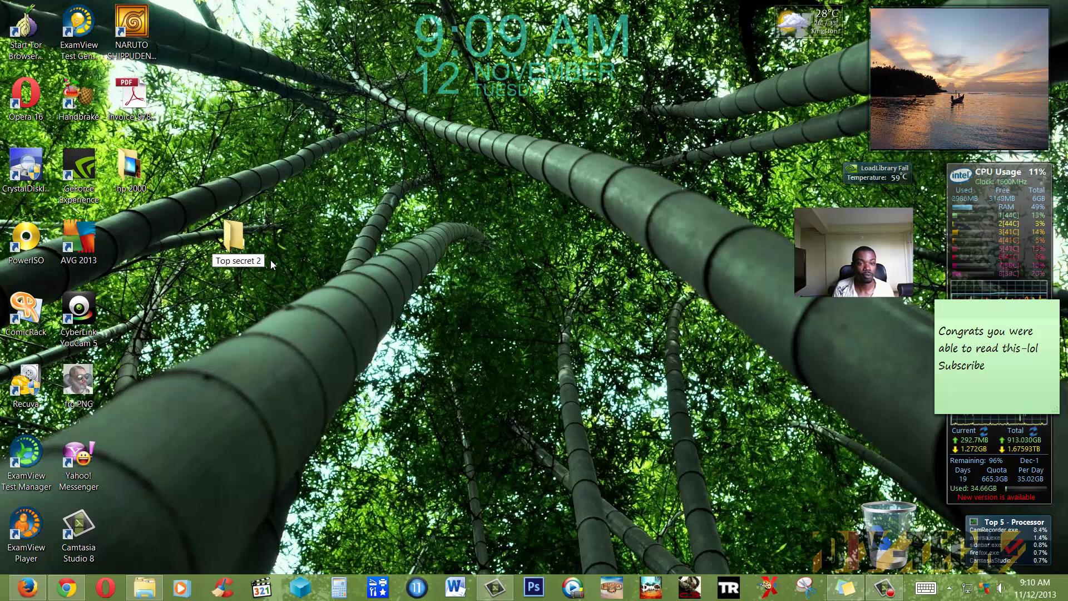
left_click(356, 265)
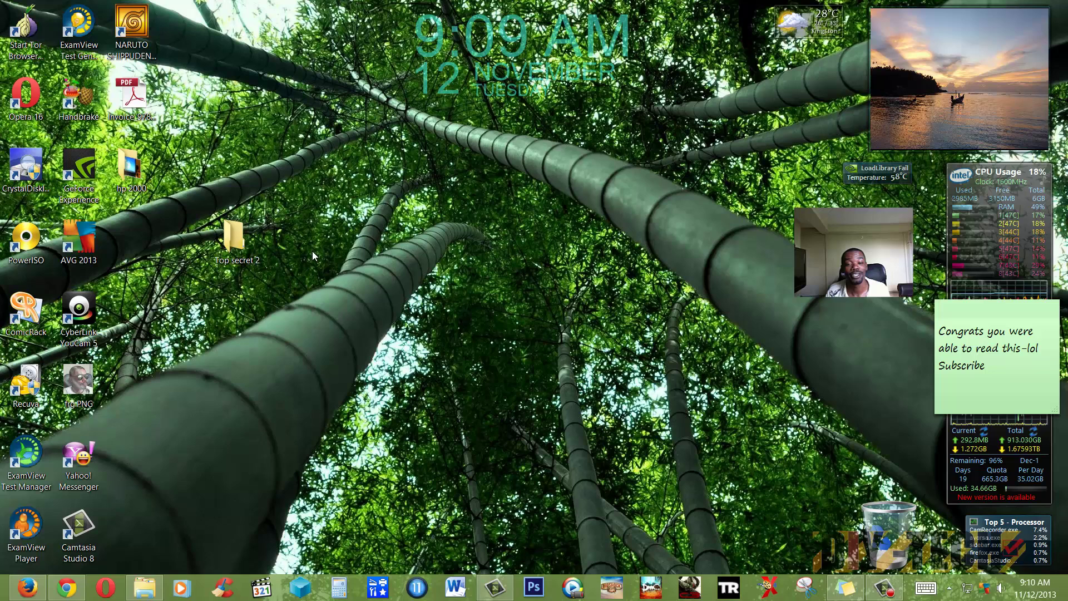
- Drag Top secret 2 toward the desktop centre, open it to check it is empty, and close it
left_click_drag(253, 247, 405, 261)
double_click(396, 245)
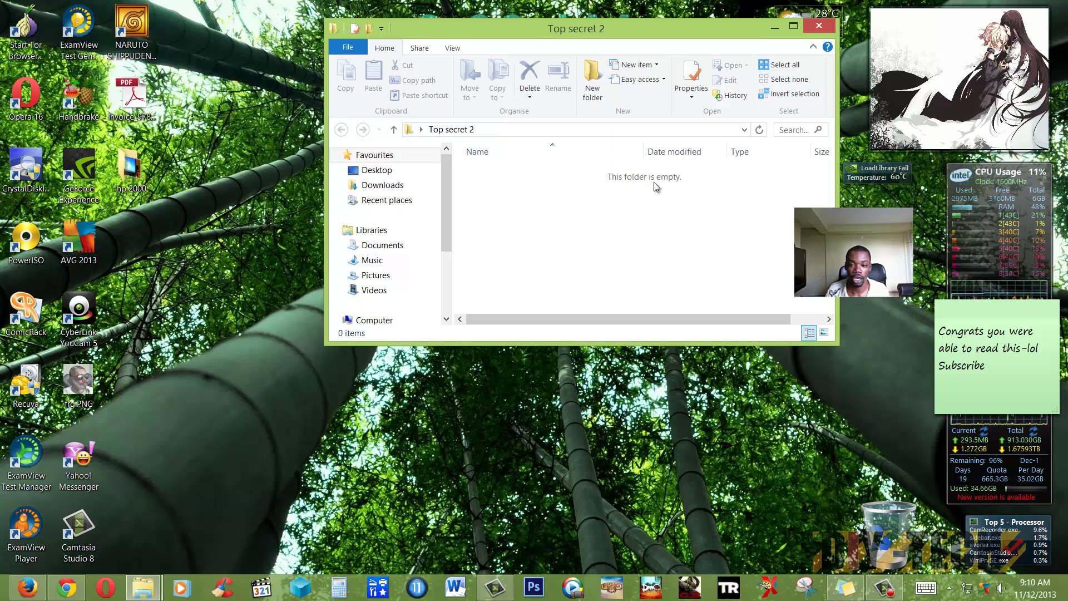
left_click(818, 28)
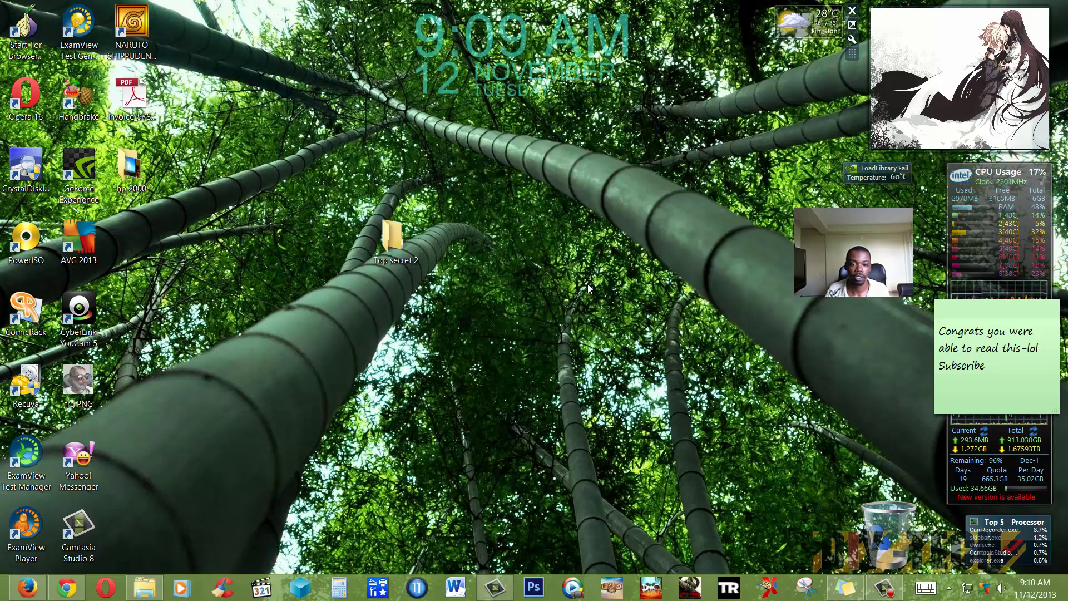
- Tick Hidden in Top secret 2's Properties and apply it
right_click(396, 250)
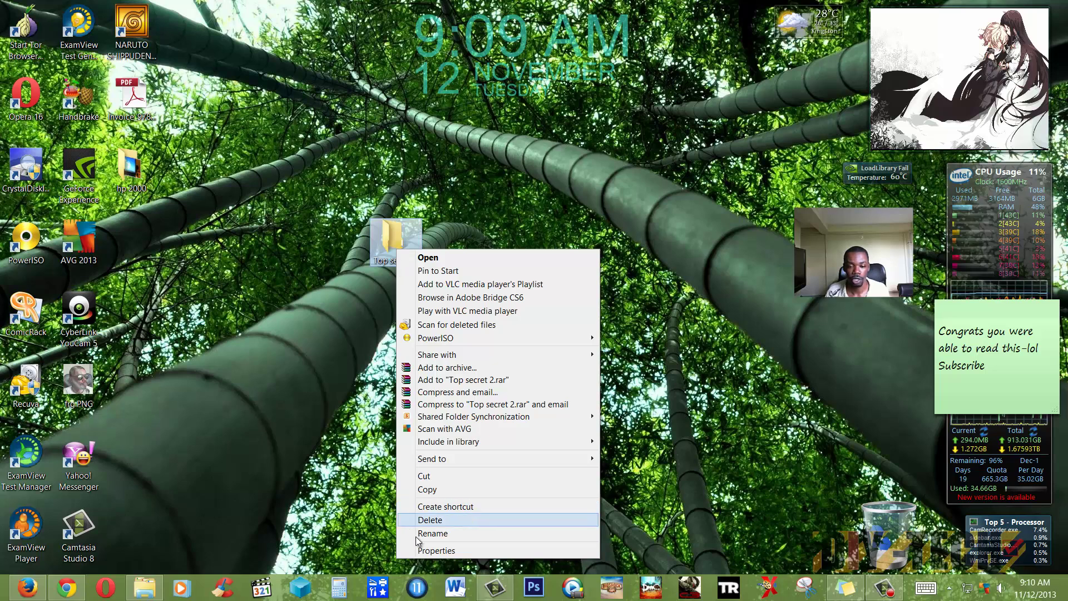
left_click(421, 550)
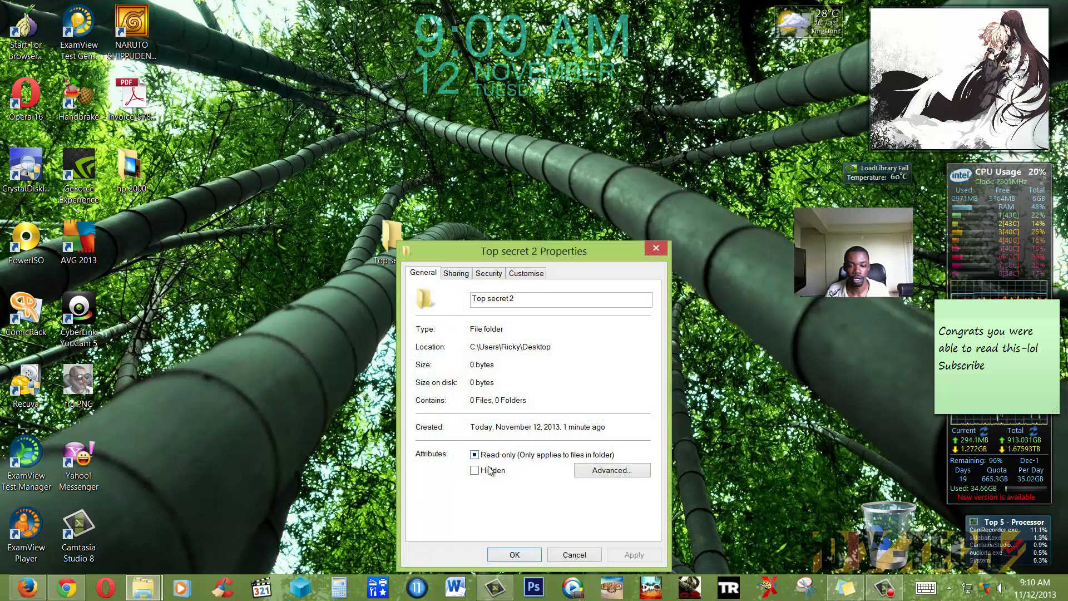
left_click(473, 470)
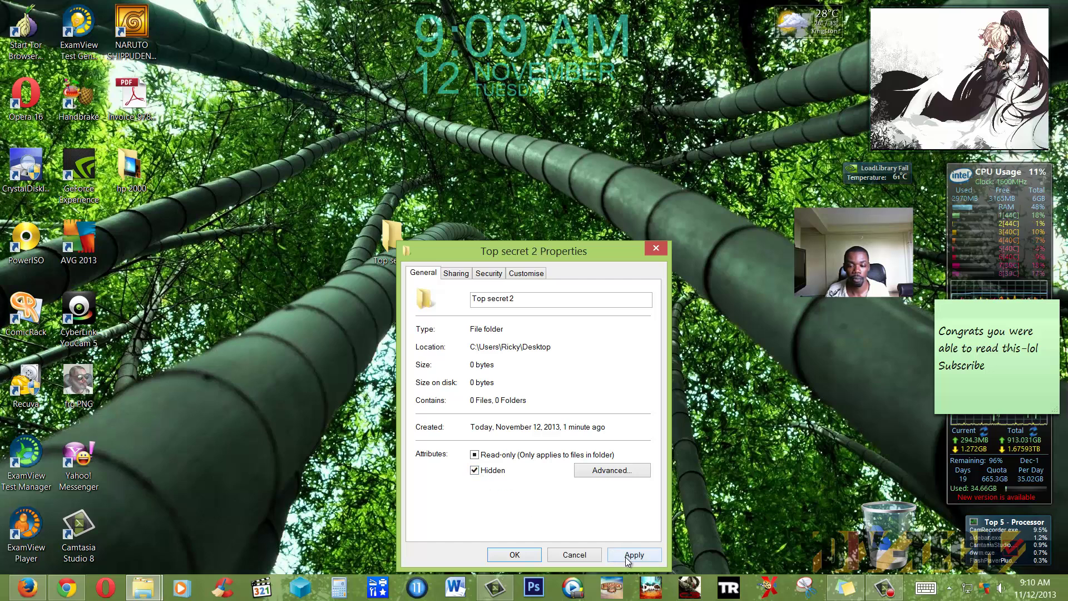
left_click(625, 556)
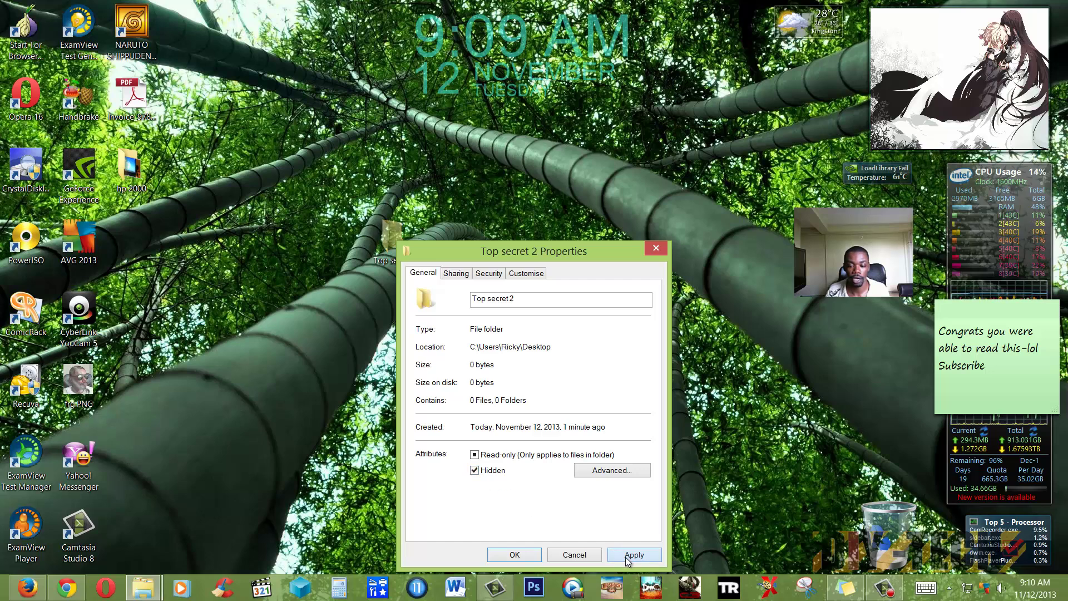
left_click(514, 555)
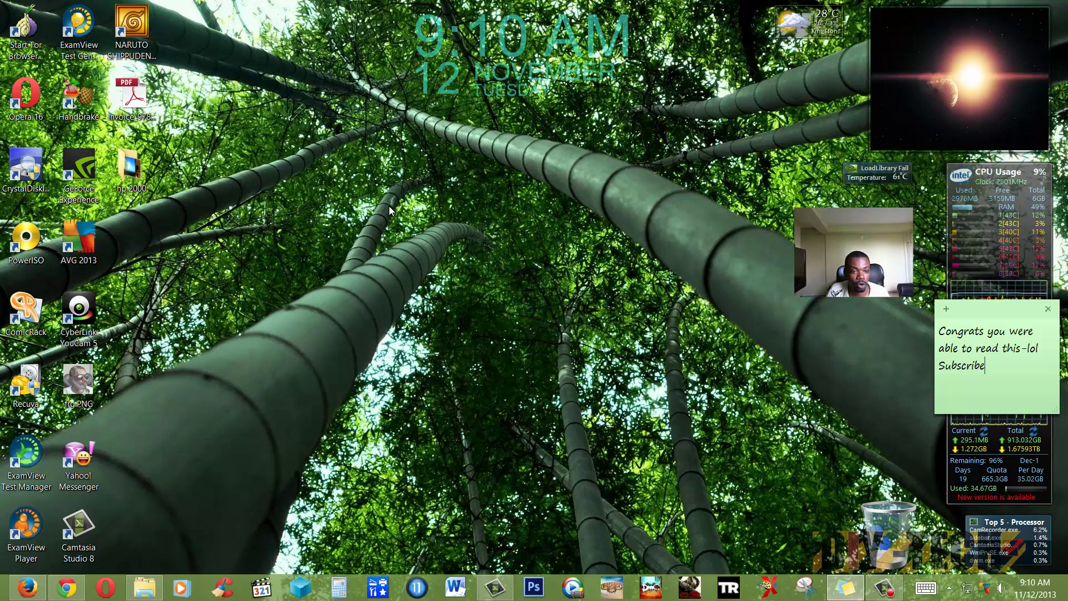
- Restore the Libraries window from the taskbar and maximise it
right_click(144, 588)
left_click(151, 579)
left_click(146, 587)
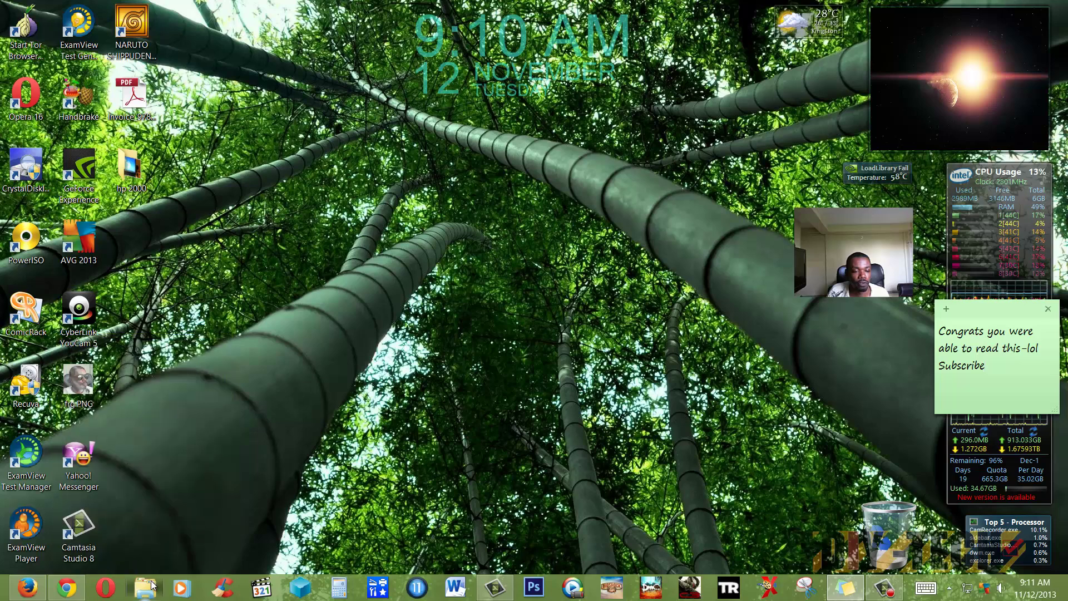
left_click_drag(643, 14, 539, 209)
double_click(538, 205)
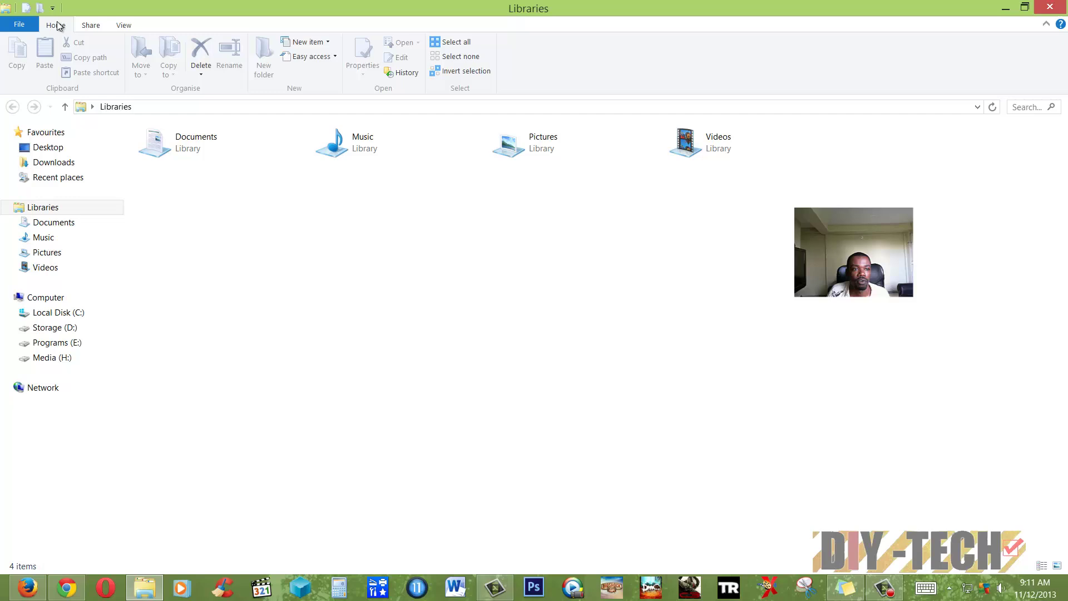
- Select 'Show hidden files, folders and drives' in the Folder Options View settings
left_click(123, 26)
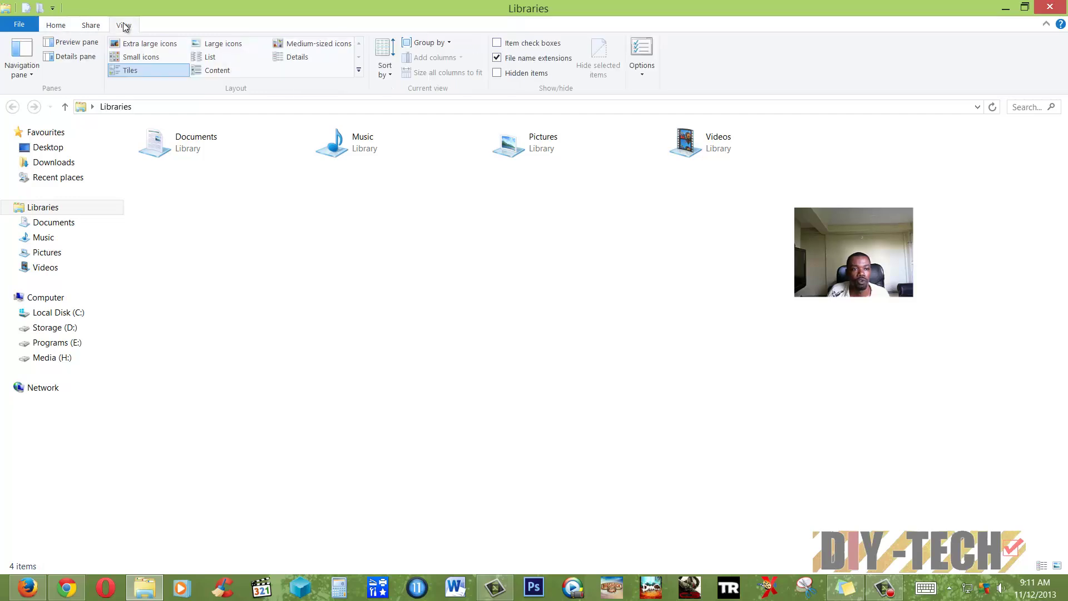
left_click(643, 74)
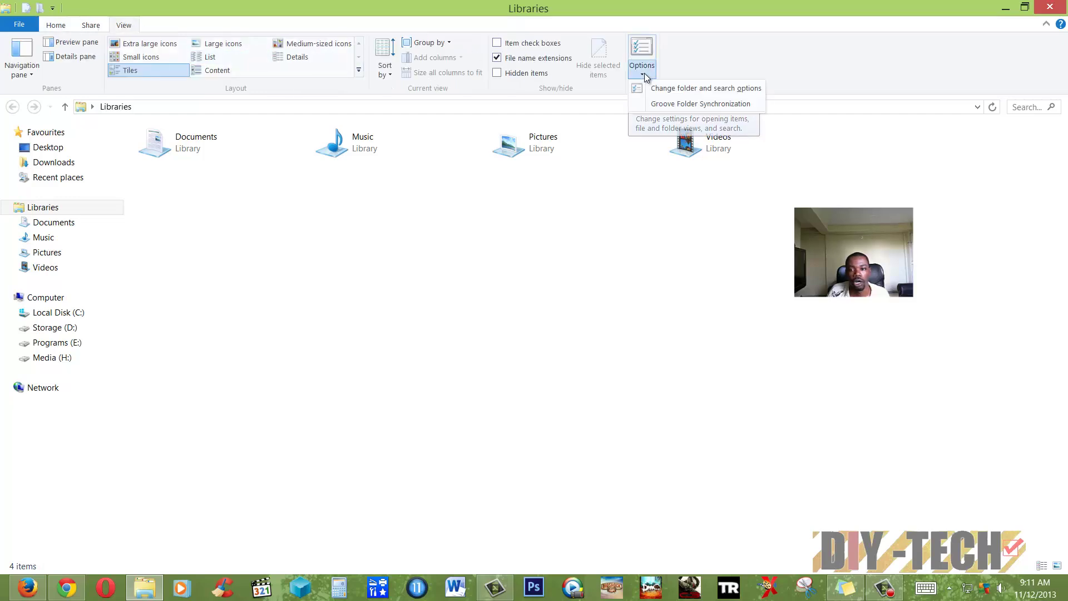
left_click(676, 89)
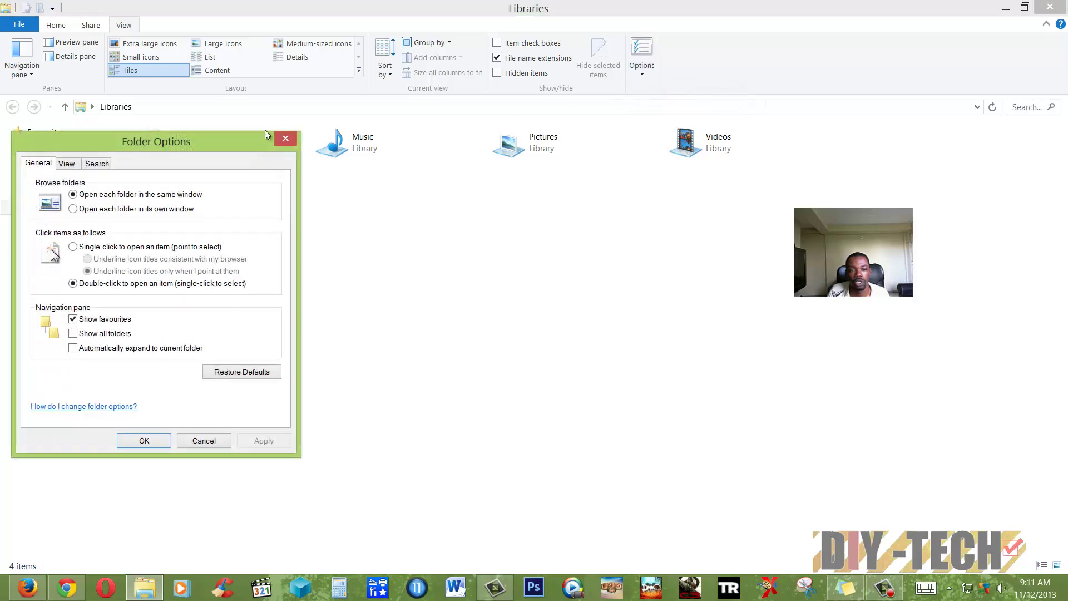
left_click_drag(232, 145, 521, 148)
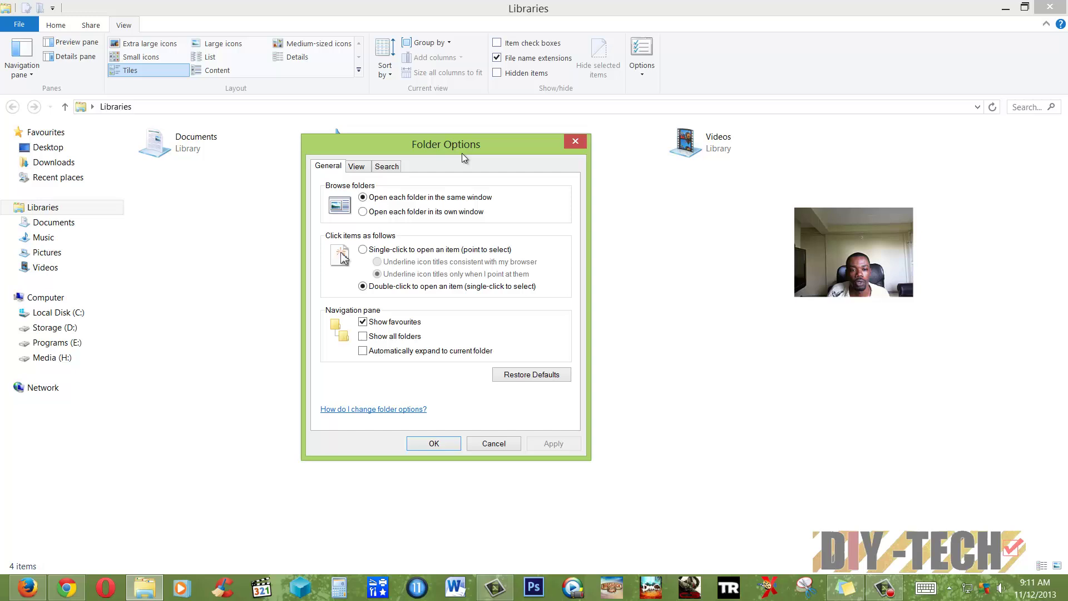
left_click(357, 167)
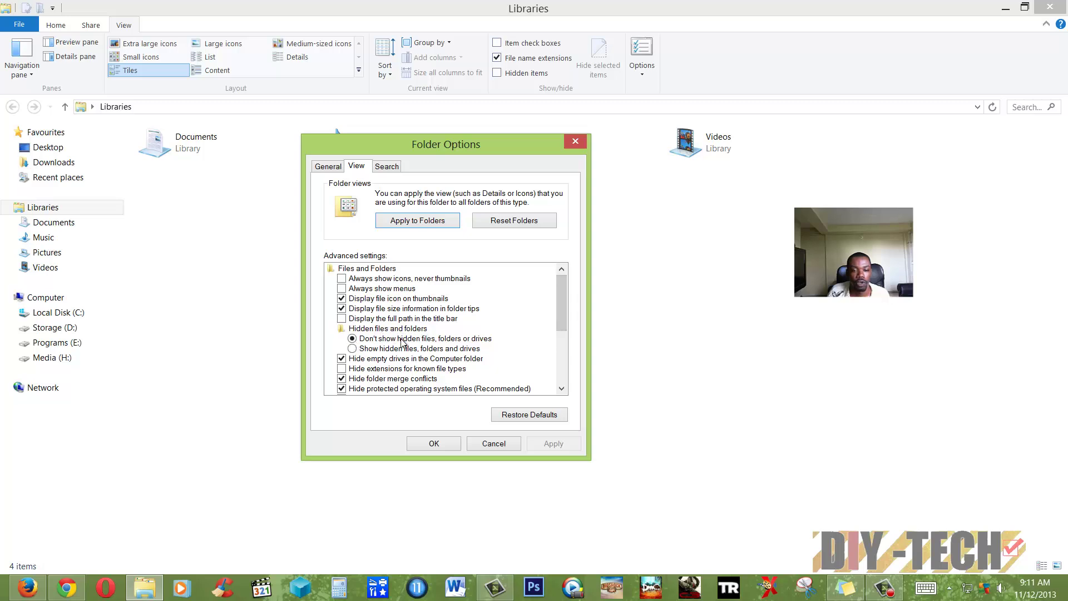
left_click(363, 351)
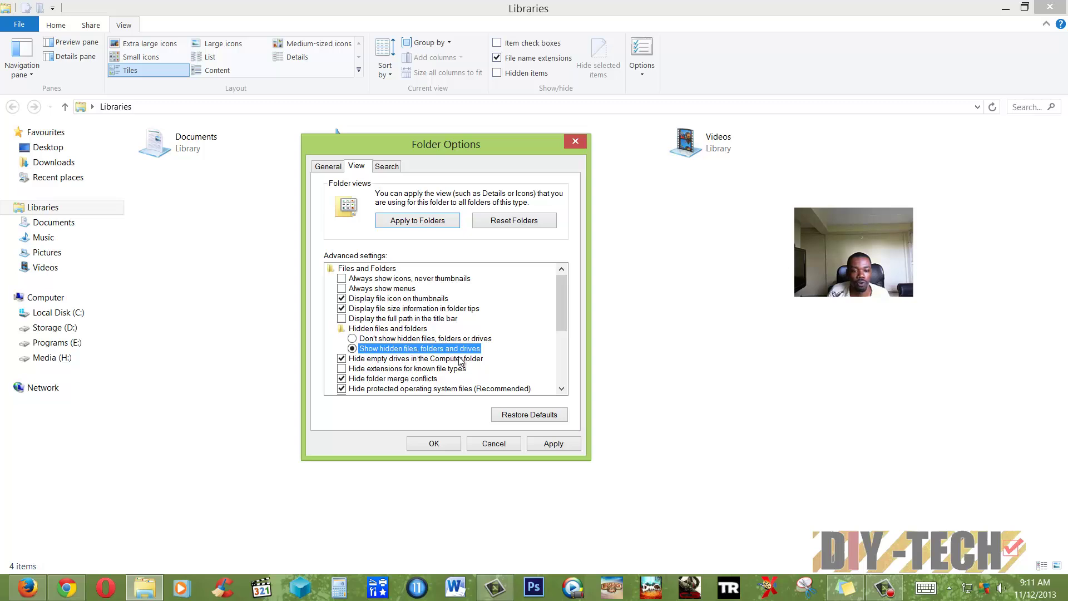
- Apply the show-hidden setting and minimise Libraries to reveal the desktop
left_click(550, 444)
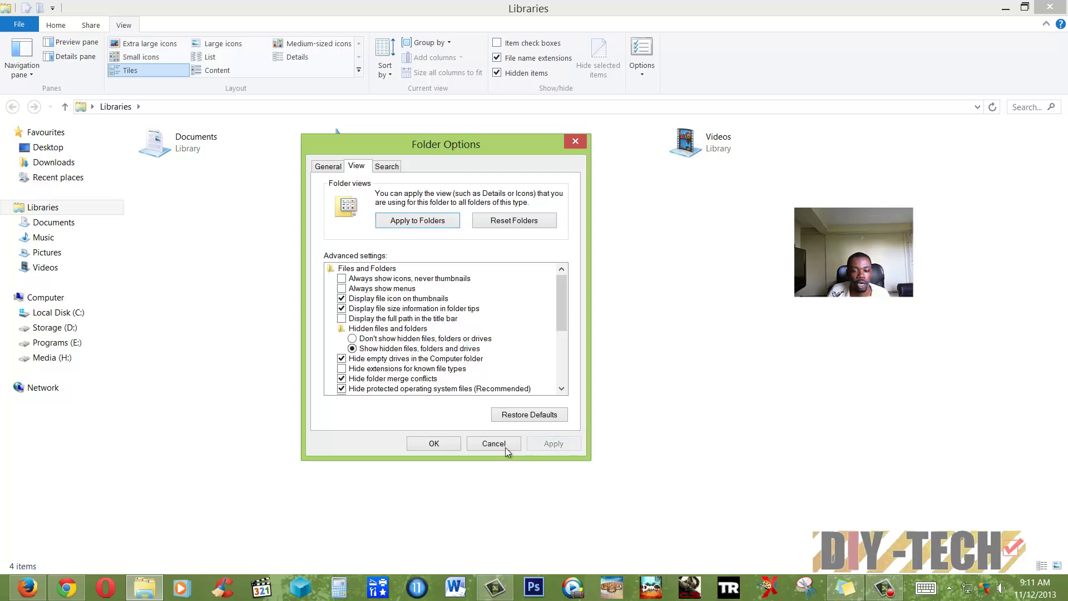
left_click(449, 444)
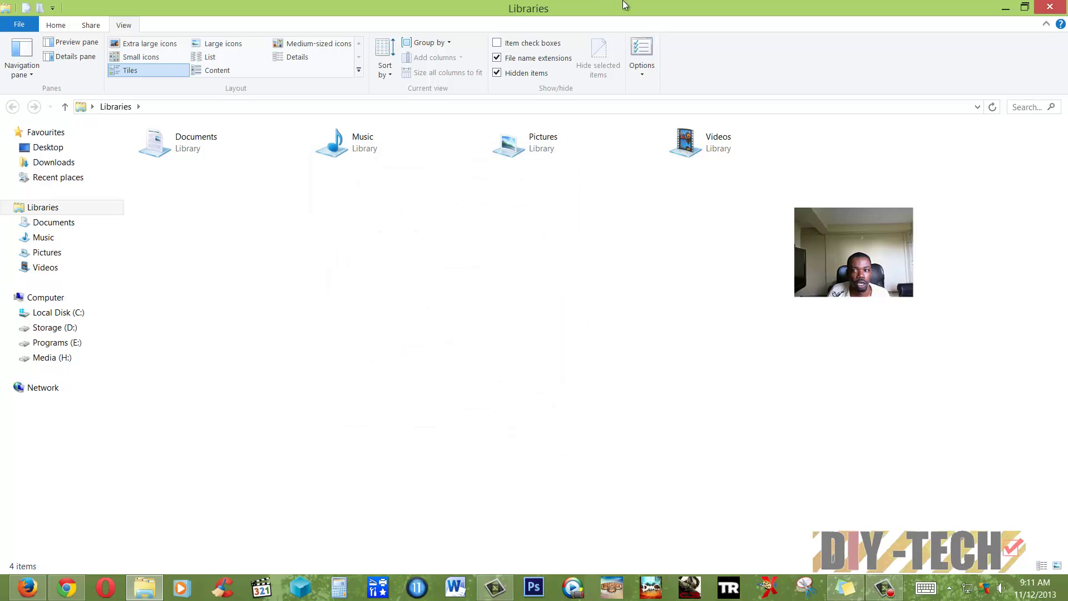
left_click_drag(479, 8, 1067, 223)
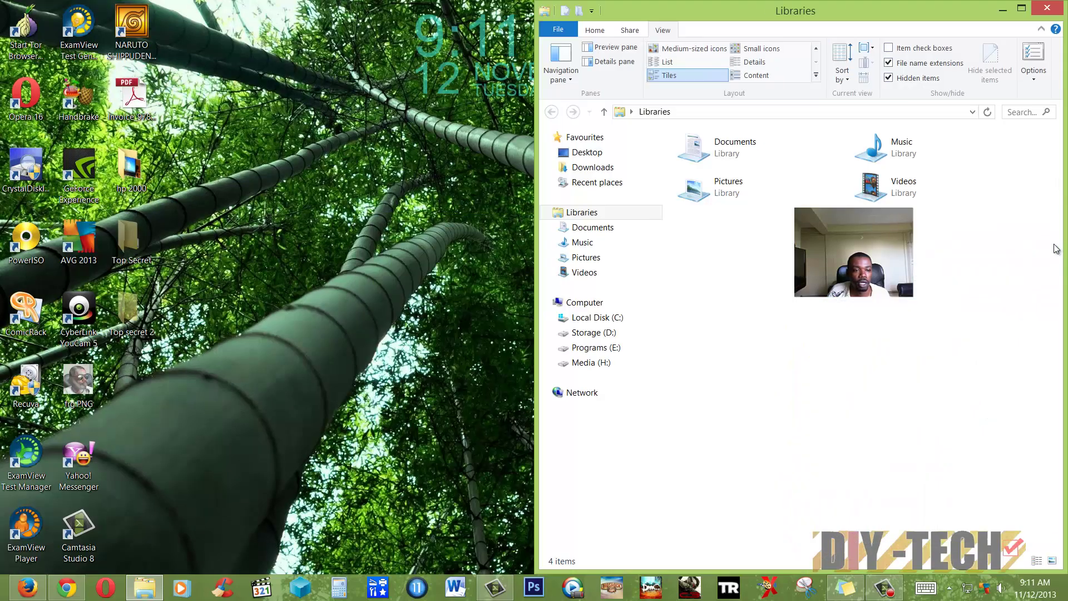
left_click(1002, 11)
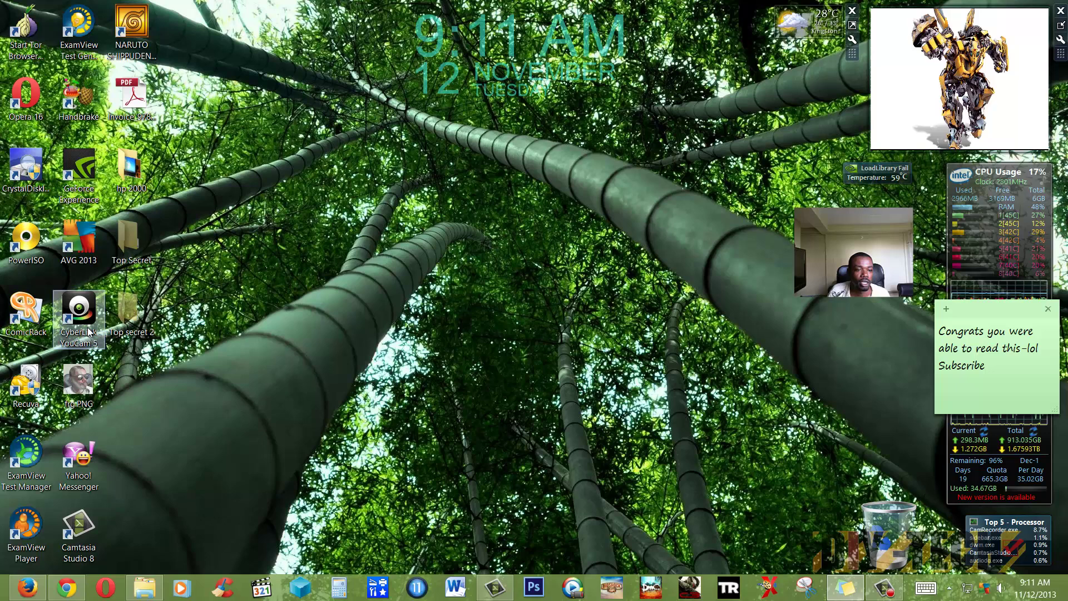
- Select the faded Top secret 2 and Top Secret desktop folders, then deselect them
left_click(132, 318)
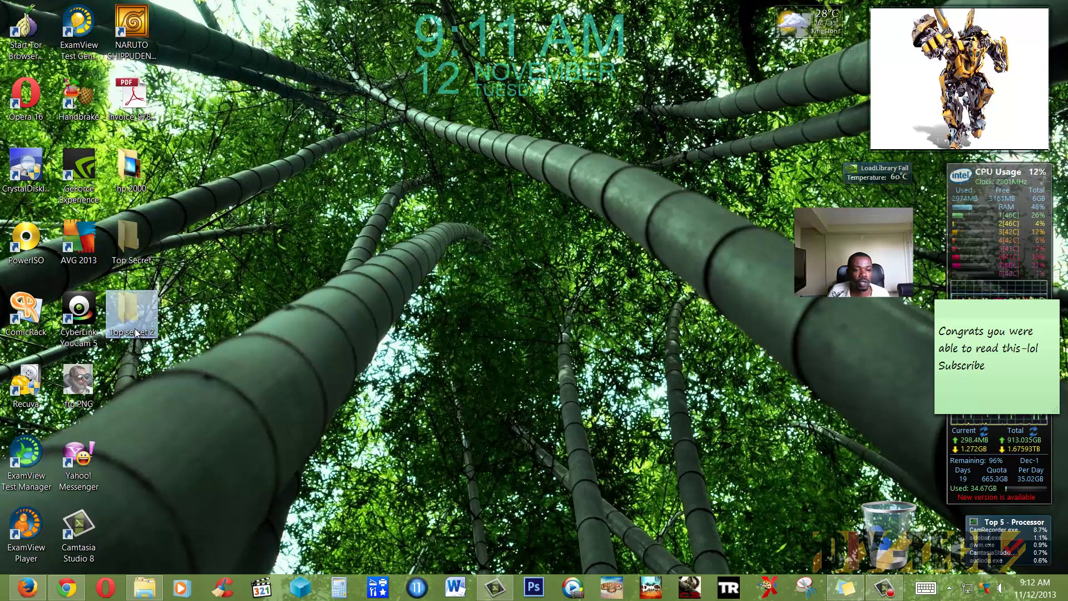
left_click(136, 253)
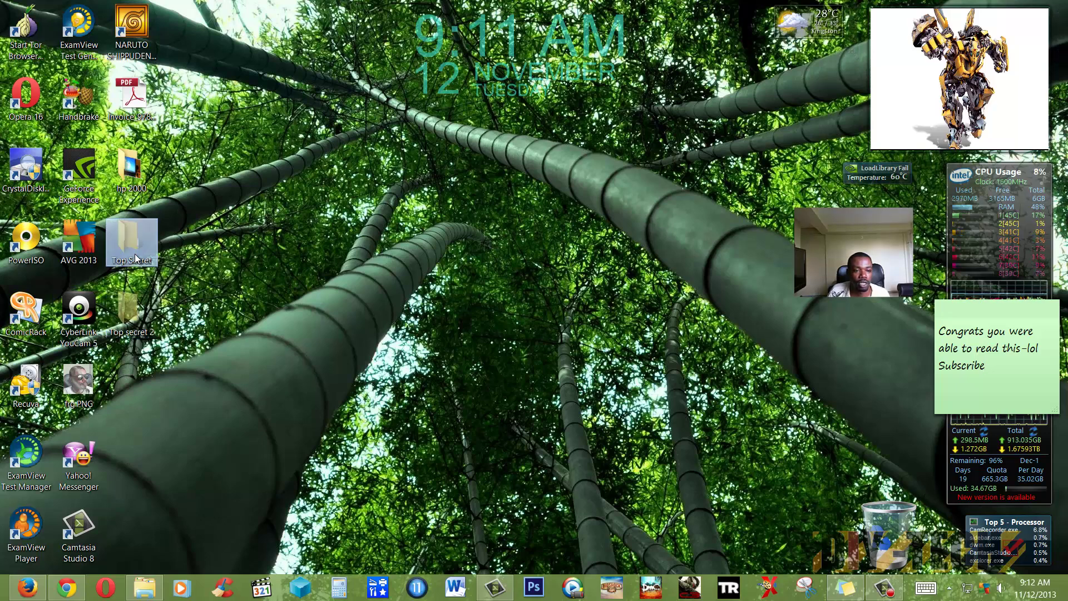
left_click(134, 316)
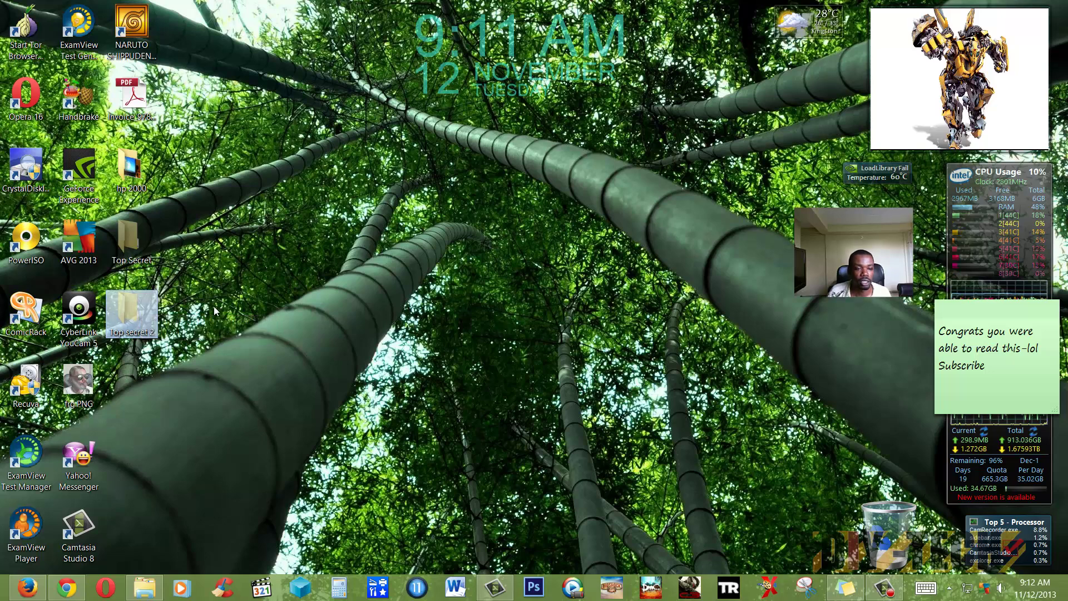
left_click(137, 380)
- Open Top secret 2 and pick 'Don't show hidden files, folders or drives' in Folder Options
double_click(141, 328)
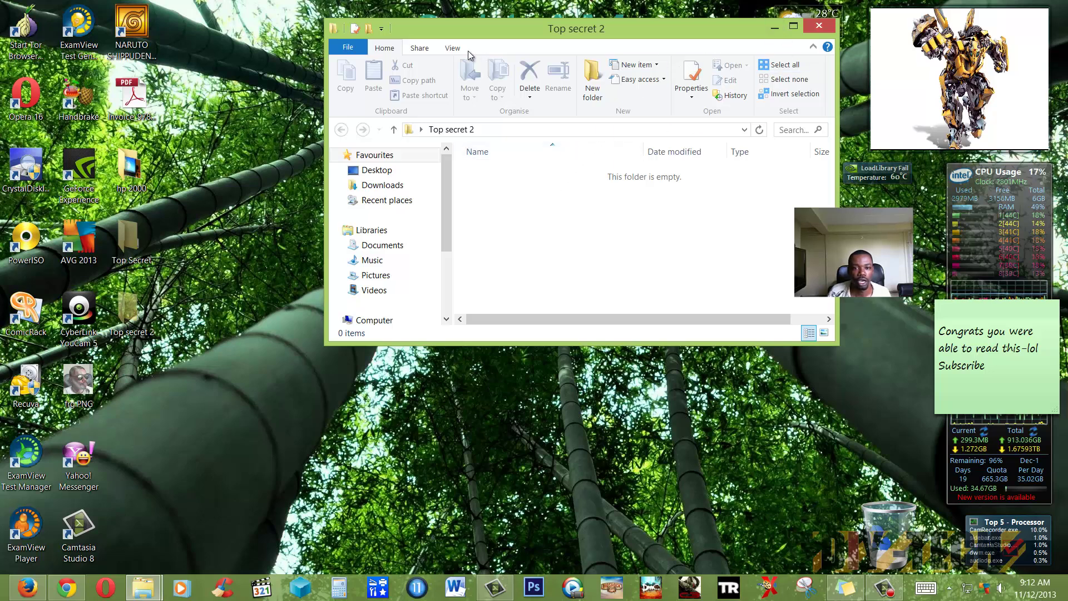
left_click(453, 48)
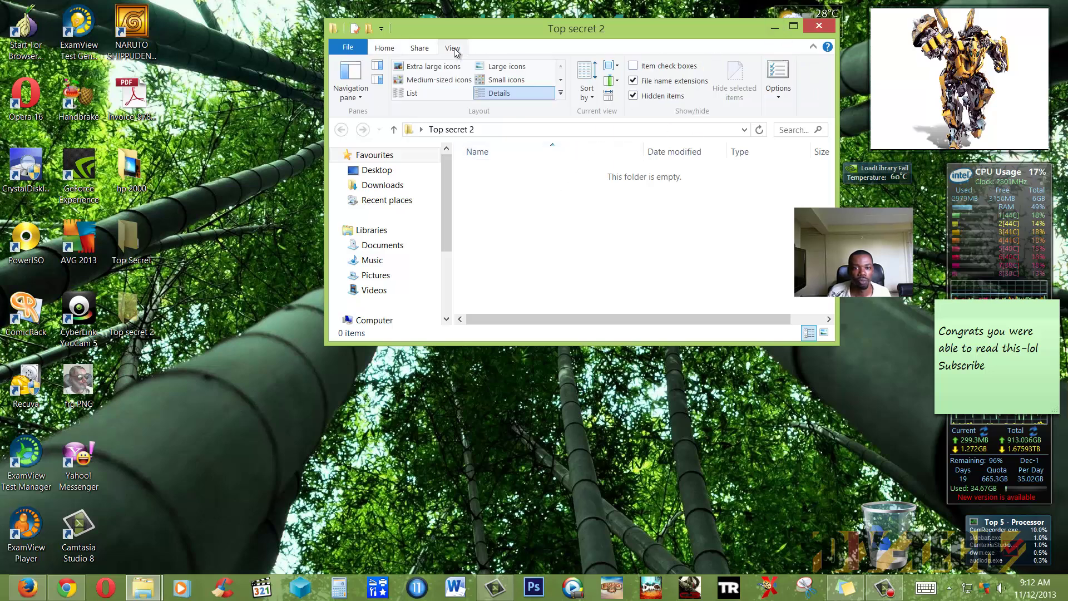
left_click(779, 93)
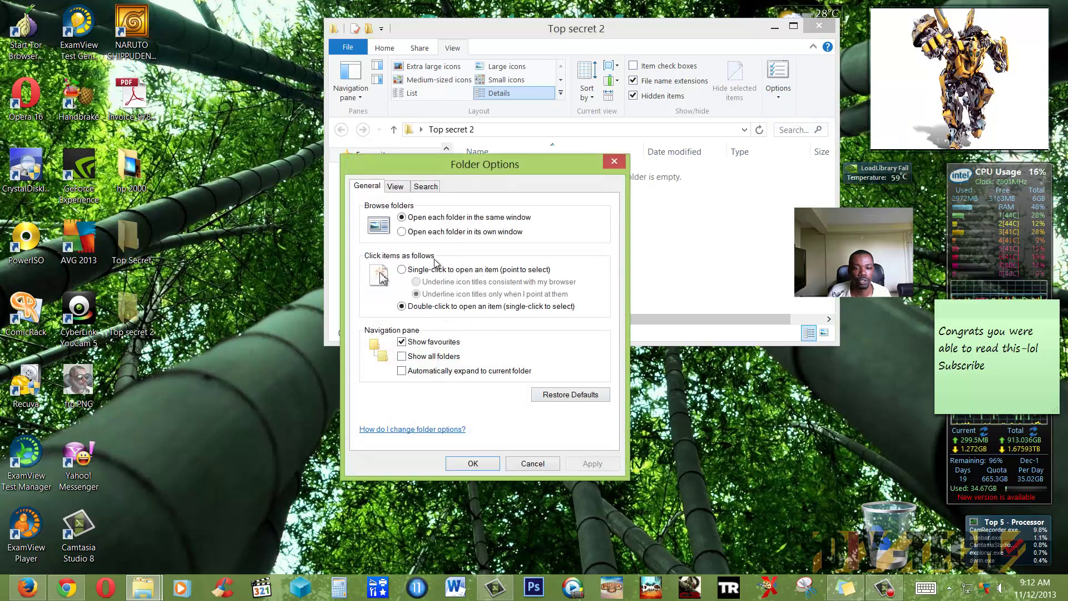
left_click(398, 188)
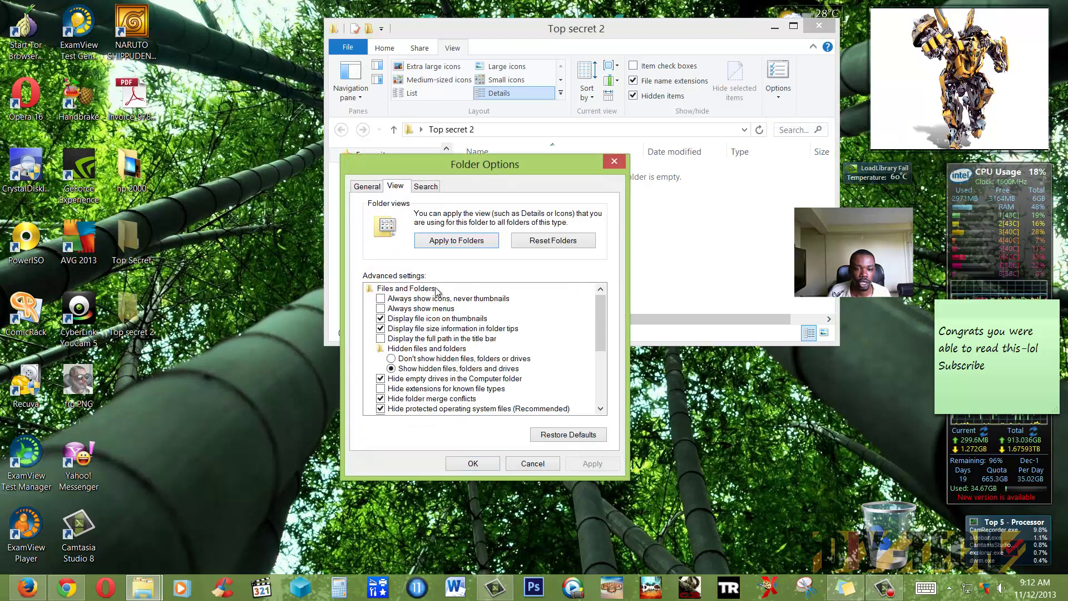
left_click(392, 359)
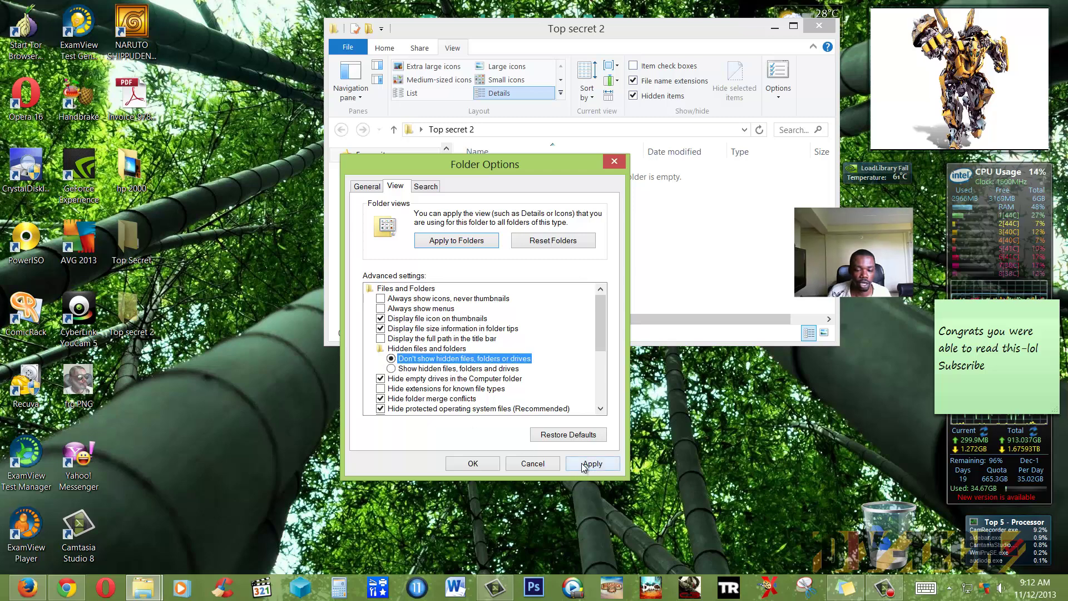
left_click(584, 464)
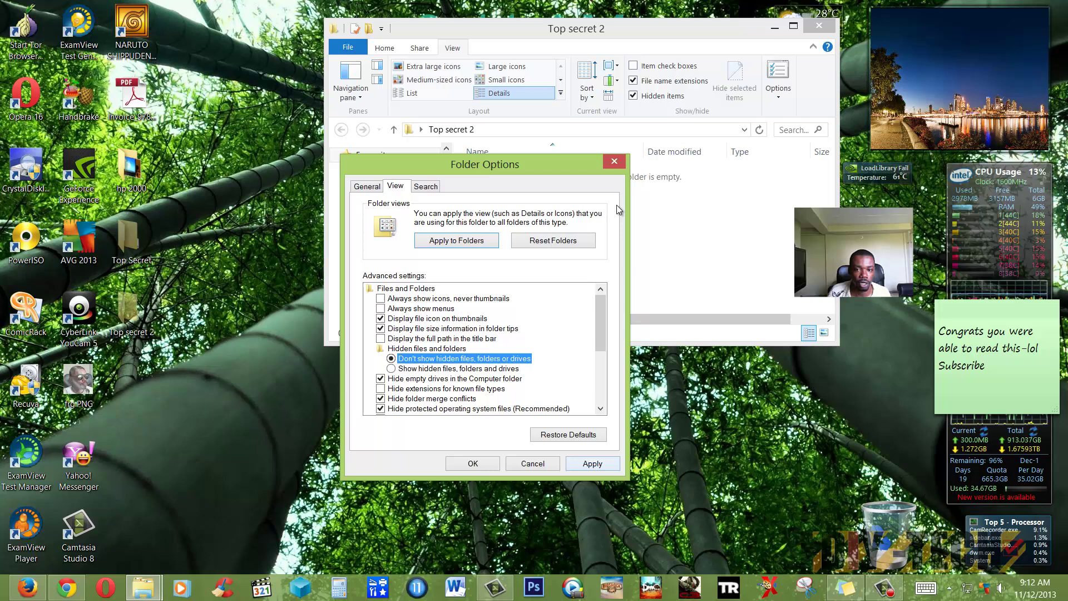
left_click(614, 162)
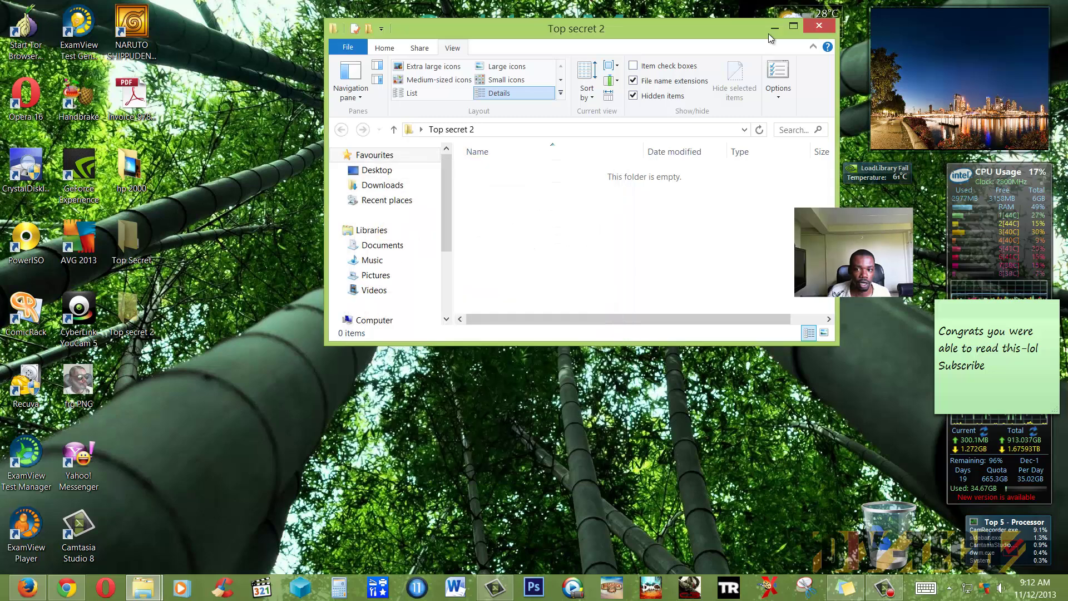
- Close the Top secret 2 window and untick Hidden in its Properties
left_click(819, 26)
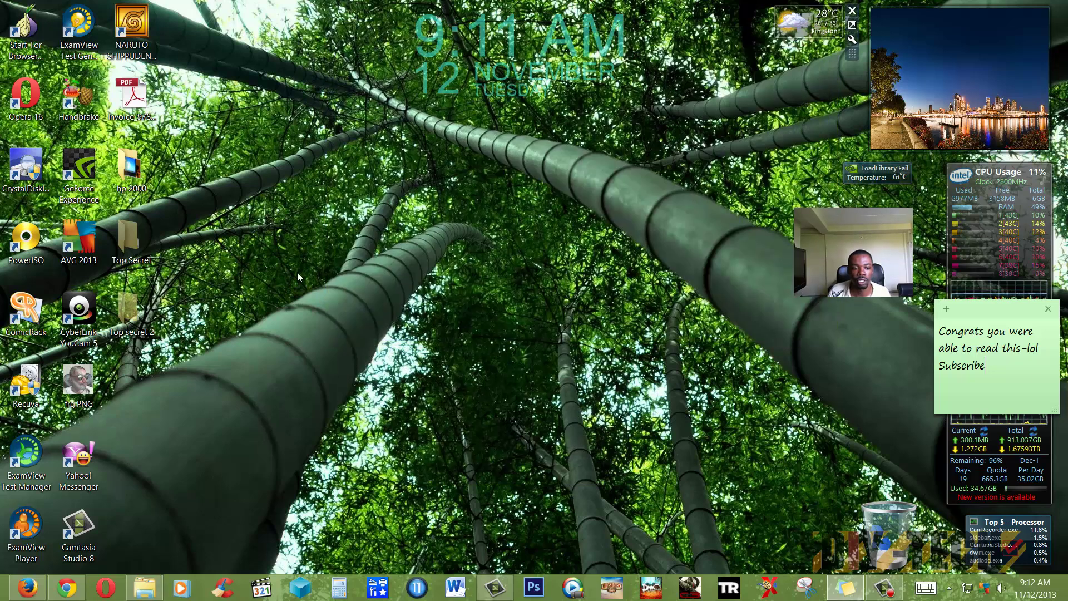
right_click(135, 332)
left_click(150, 321)
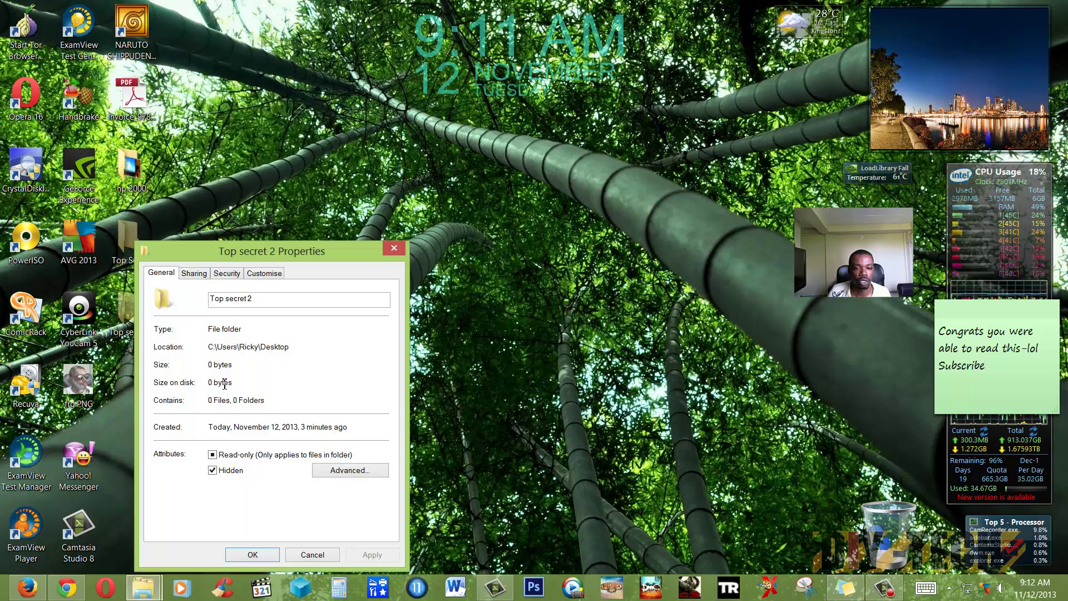
left_click(213, 471)
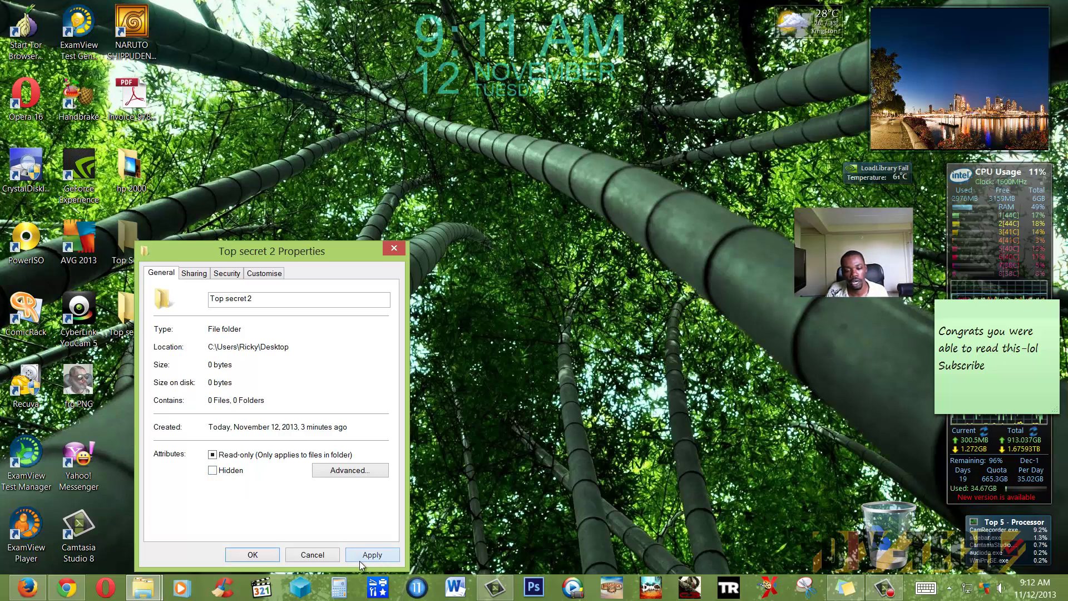
left_click(269, 555)
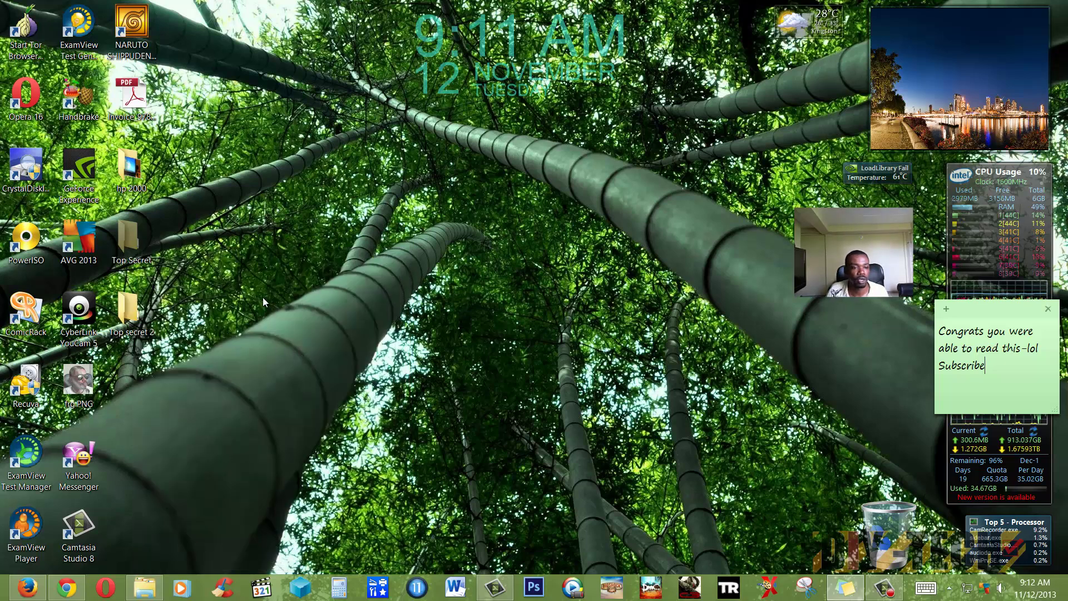
left_click(230, 295)
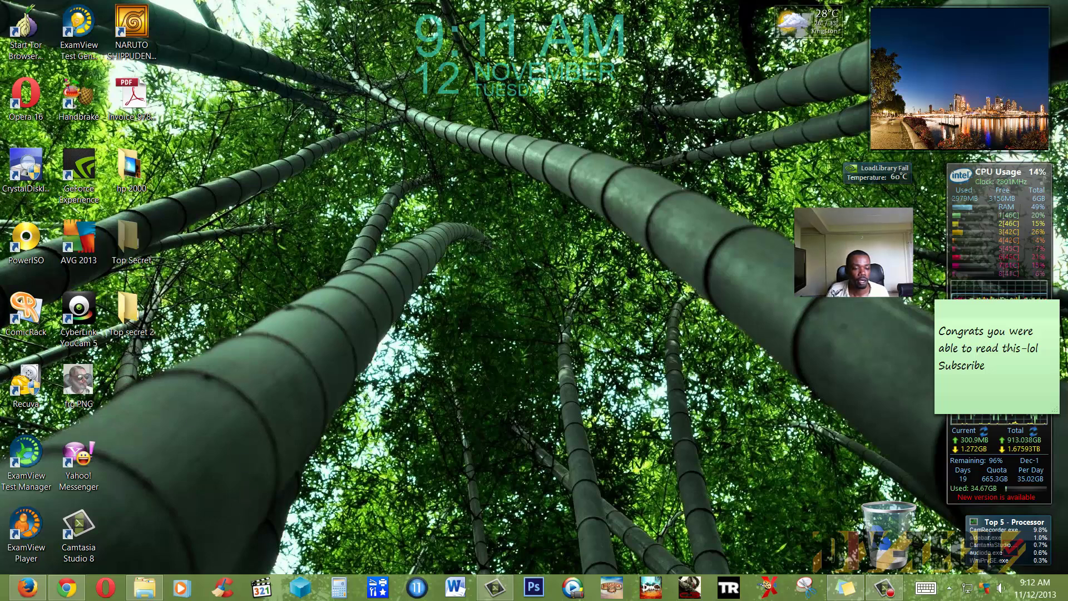
- Bring back Libraries from the taskbar and snap it to the right half of the screen
left_click(136, 595)
left_click(1022, 8)
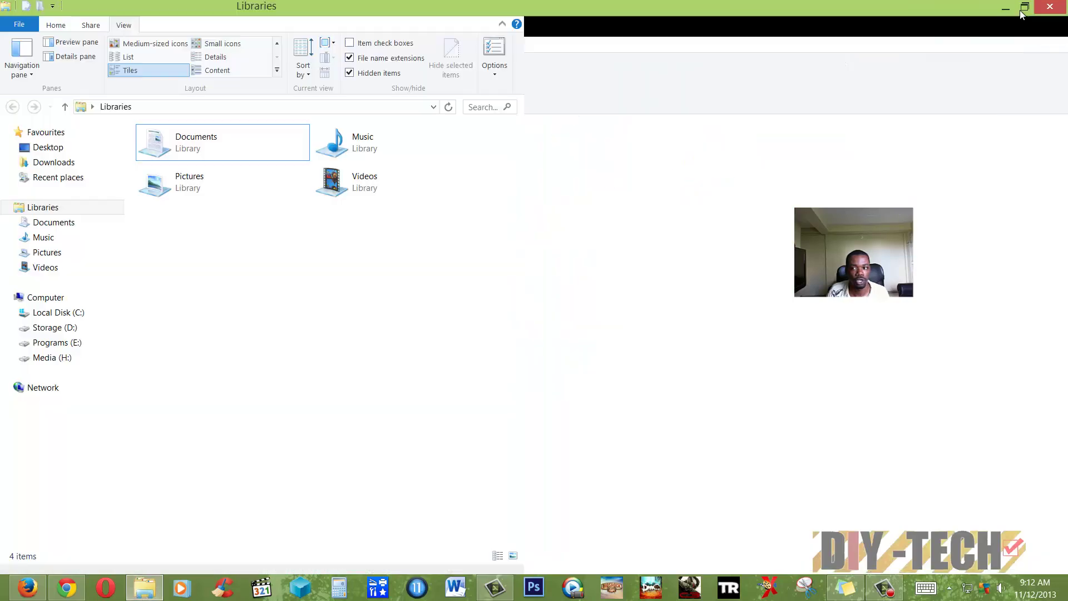
left_click(1024, 7)
left_click_drag(780, 110, 595, 1)
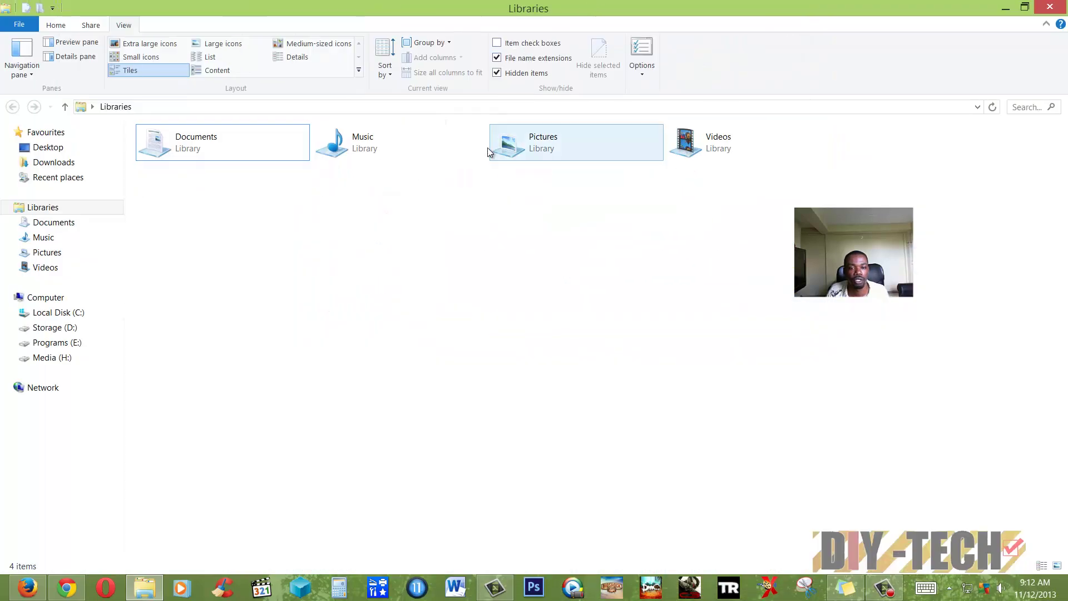
key("super+Right")
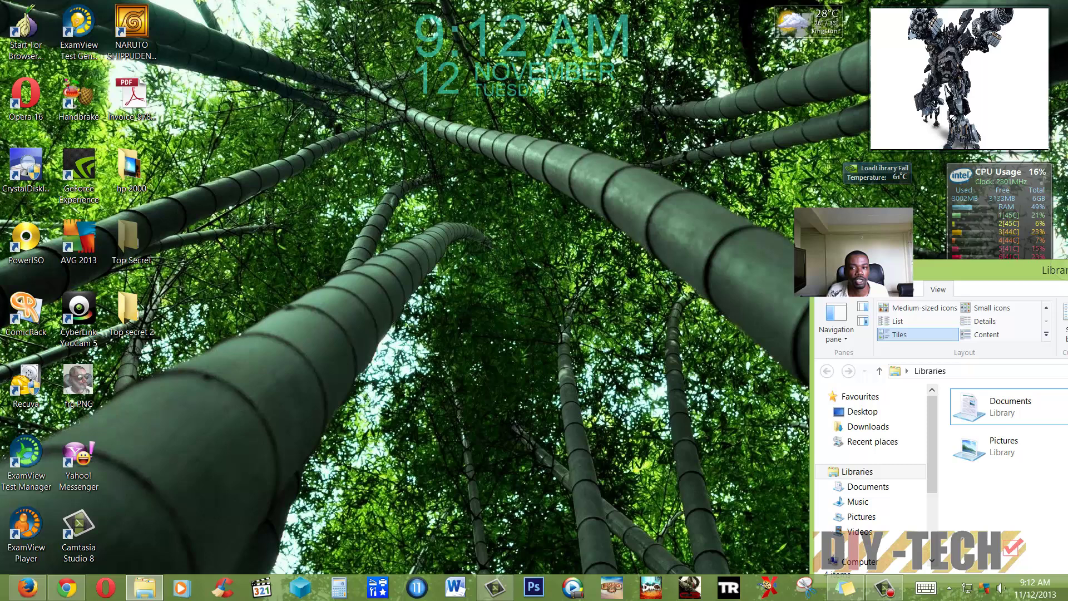
- Apply 'Don't show hidden files, folders or drives' in Folder Options, then close Libraries
left_click(1033, 78)
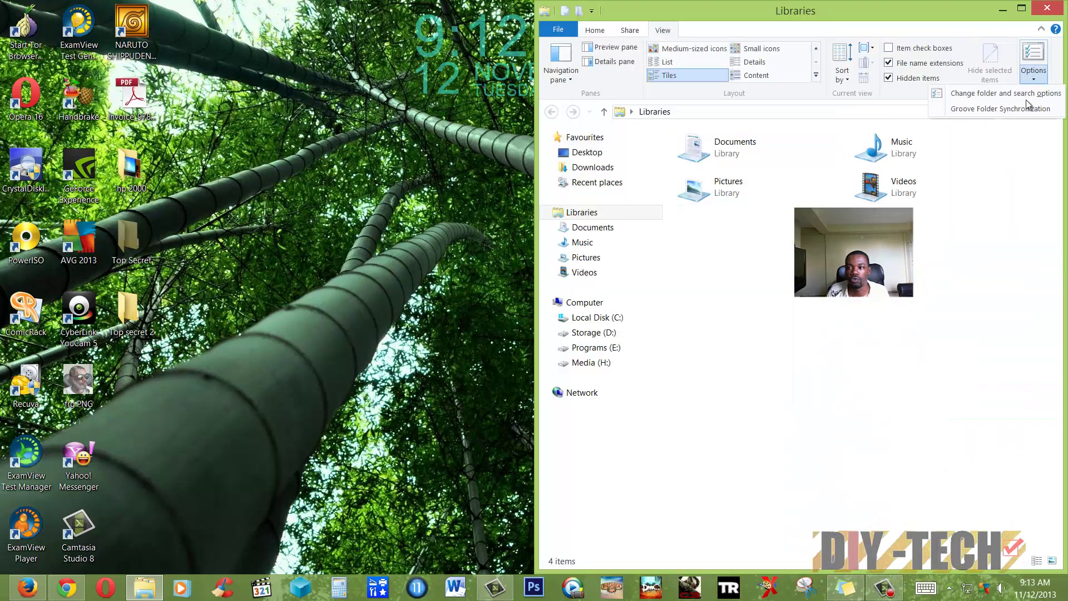
left_click(993, 108)
left_click(605, 168)
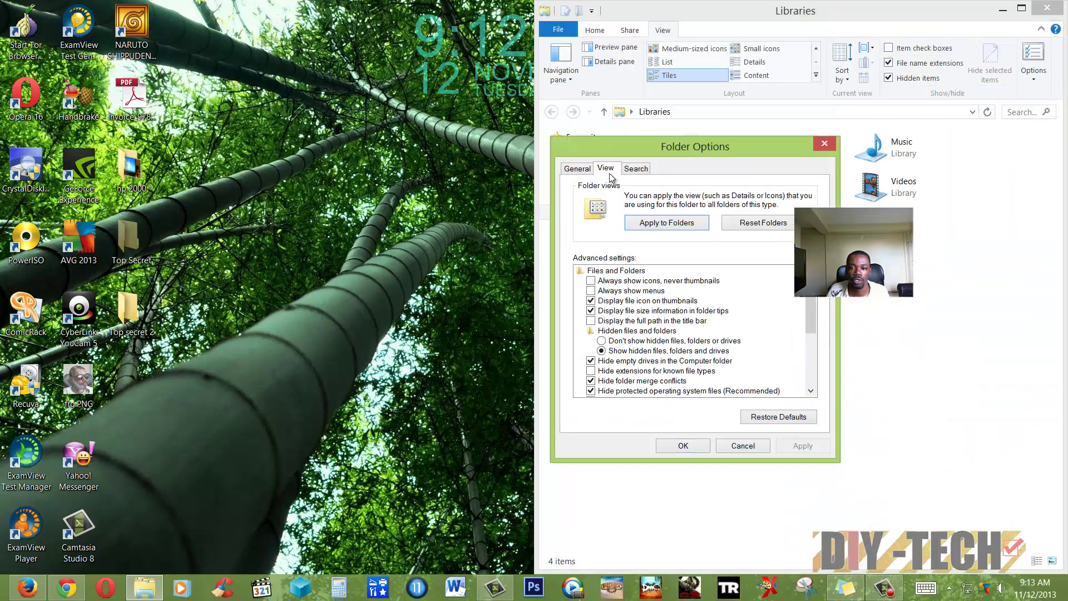
left_click(626, 341)
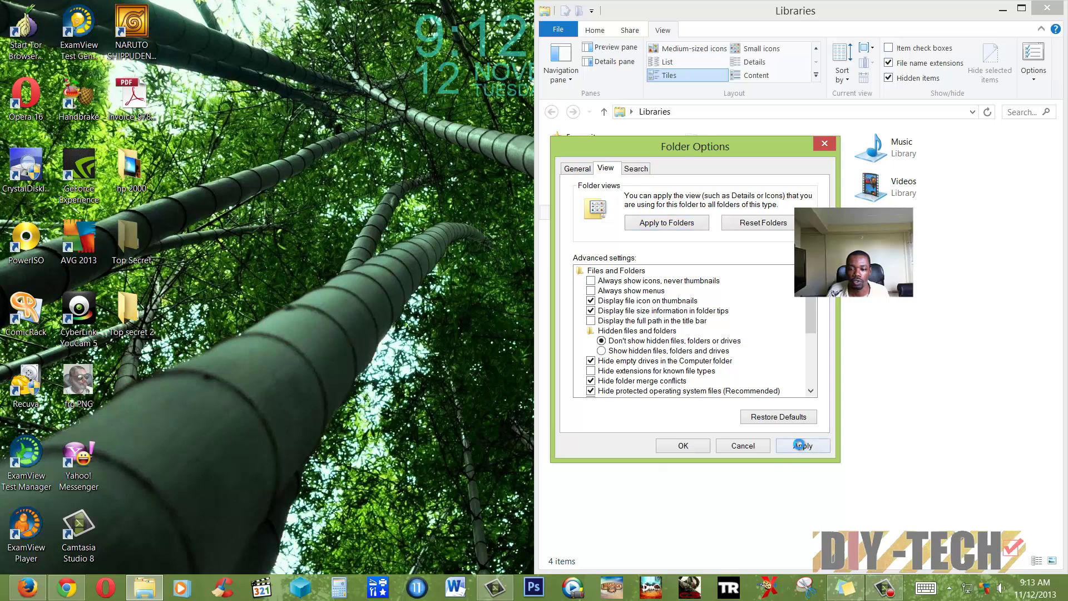
left_click(803, 446)
left_click(695, 448)
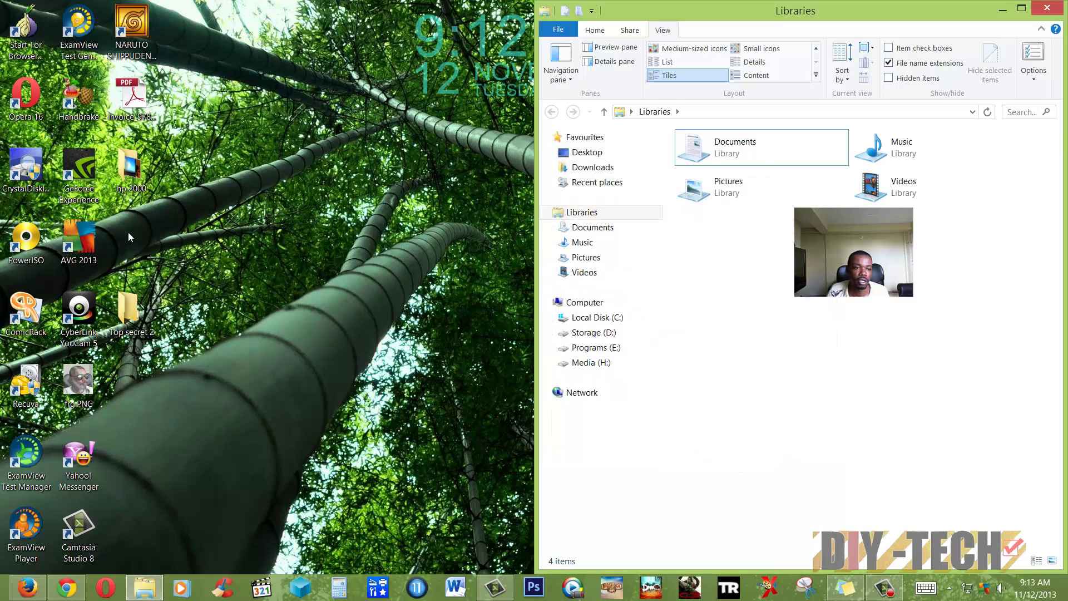
left_click(1047, 8)
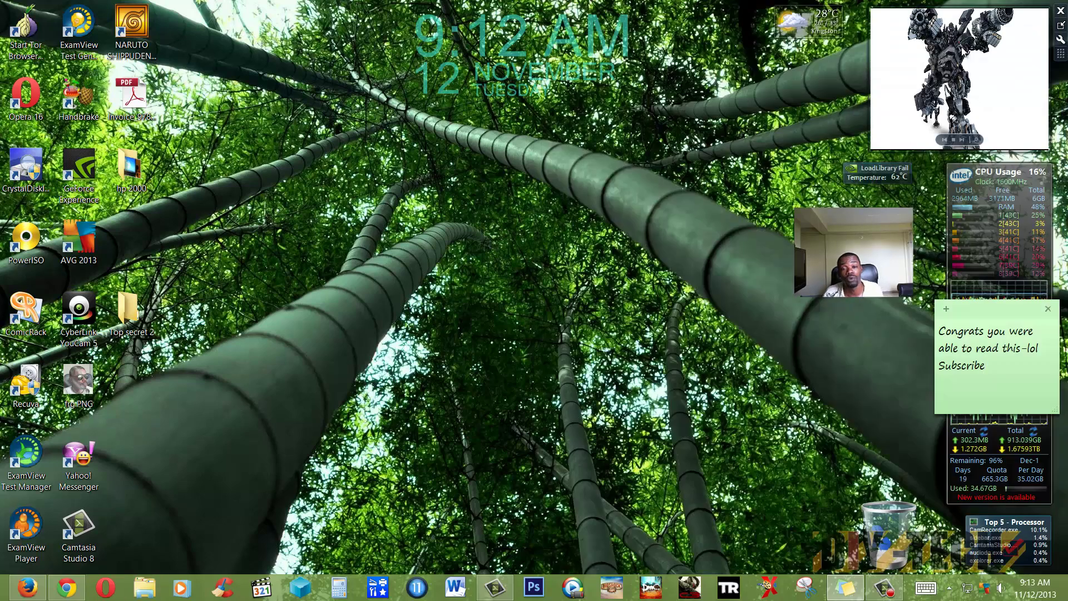